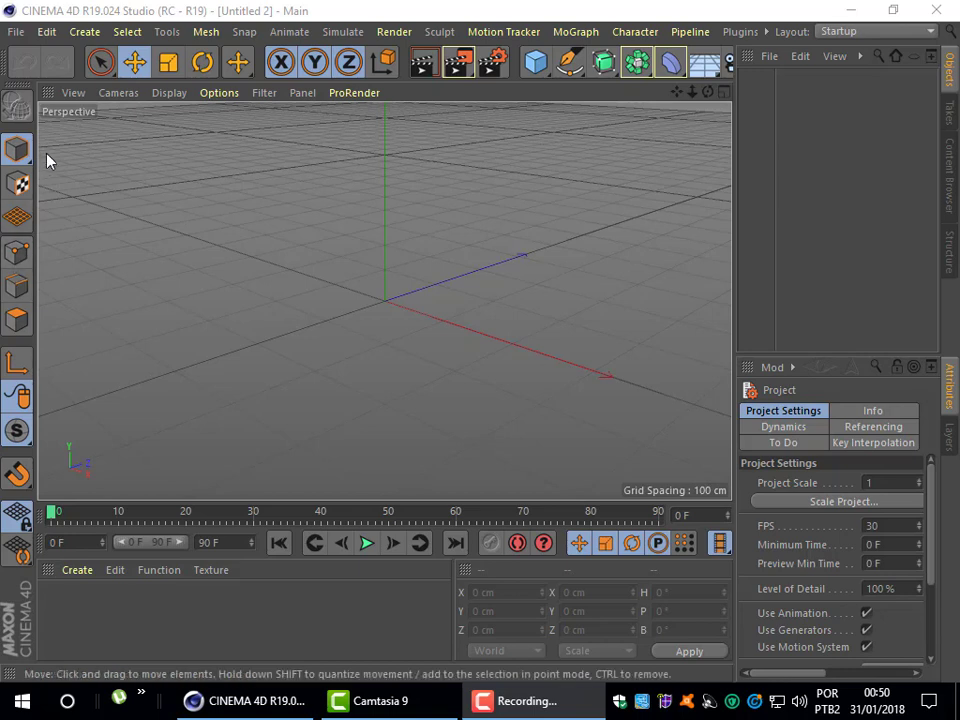
- Pan the perspective view across the grid, then show the four-view Perspective, Top, Right and Front layout
click(73, 95)
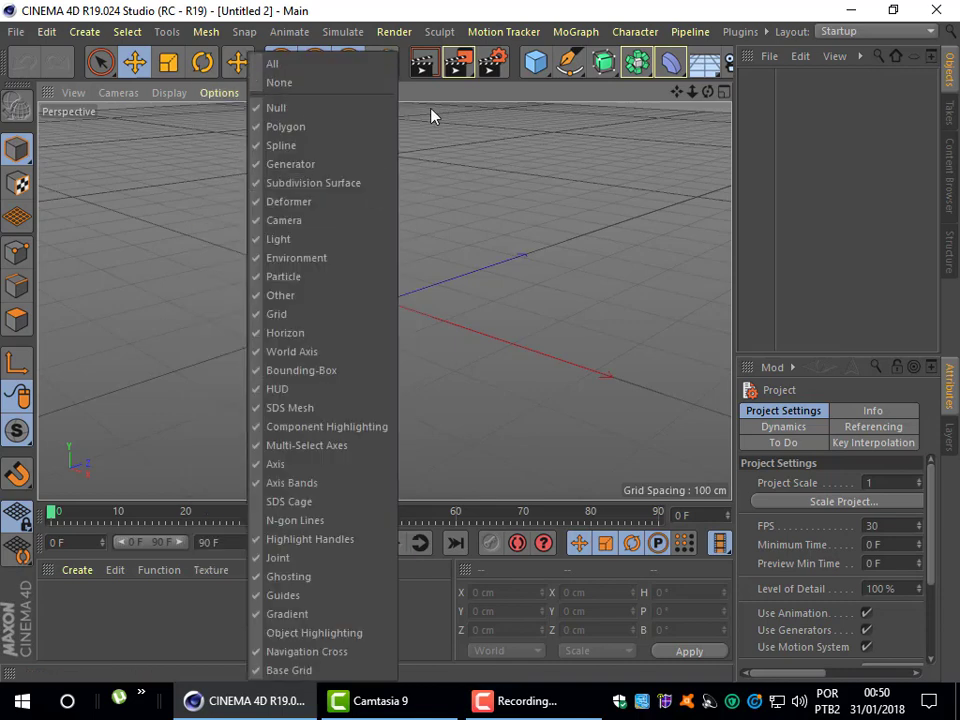
click(431, 116)
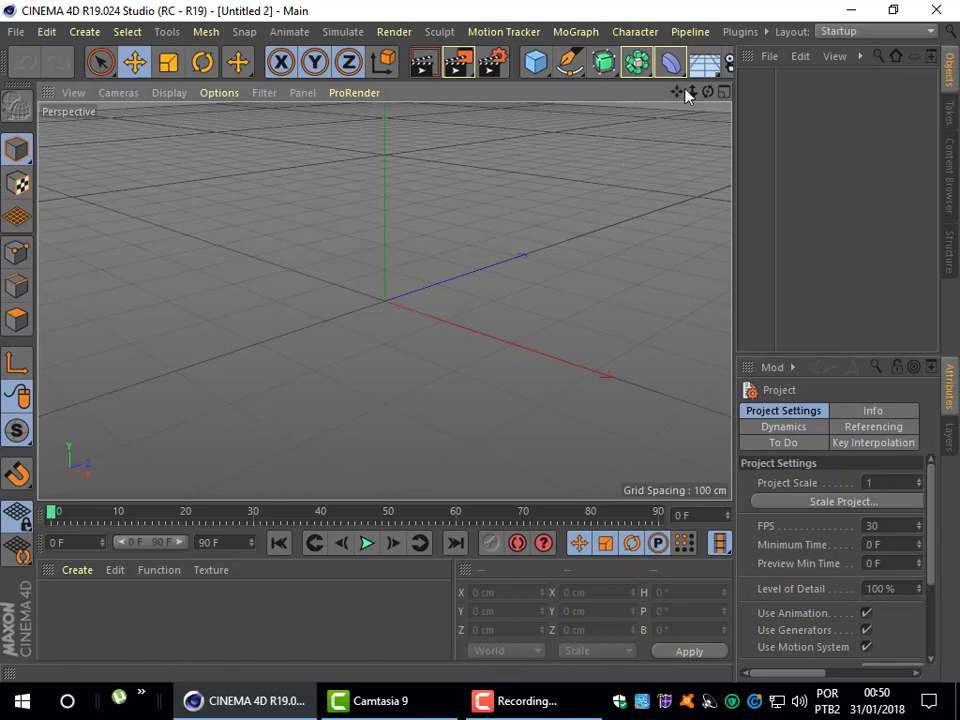
mouse_move(678, 92)
mouse_down()
mouse_move(656, 102)
mouse_move(708, 91)
mouse_up()
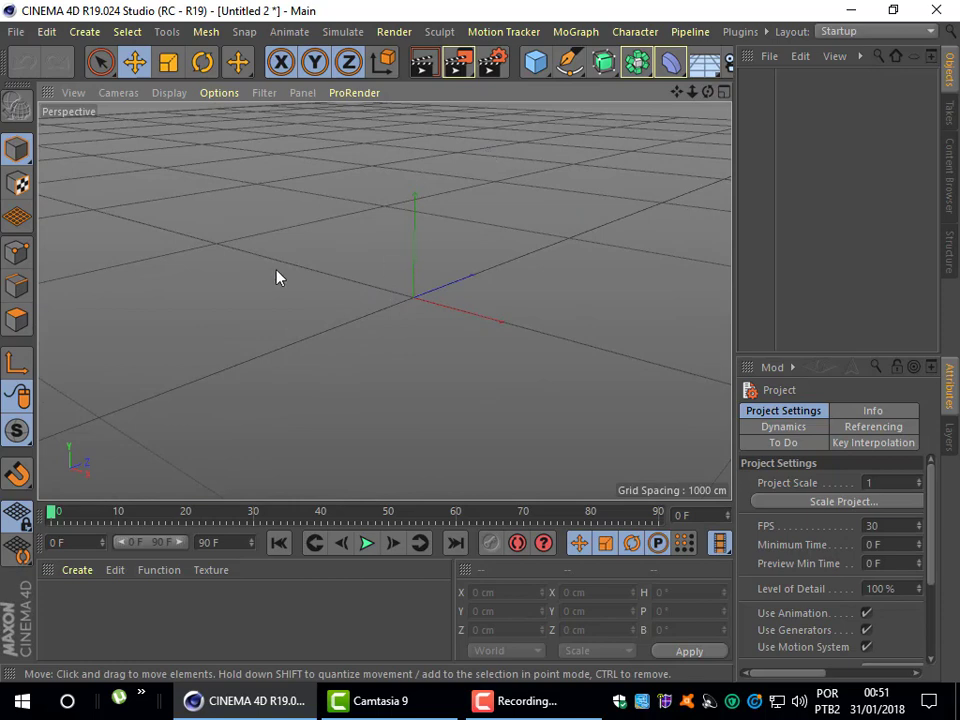
click(724, 92)
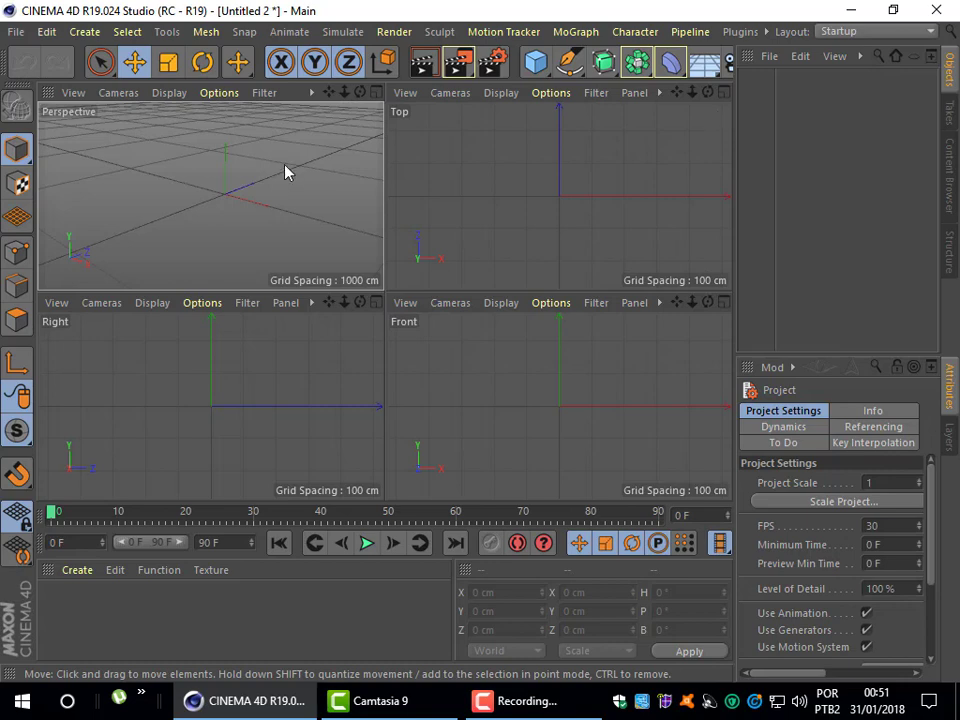
- Maximize the Perspective pane and reset its camera with View > Frame Default
click(376, 92)
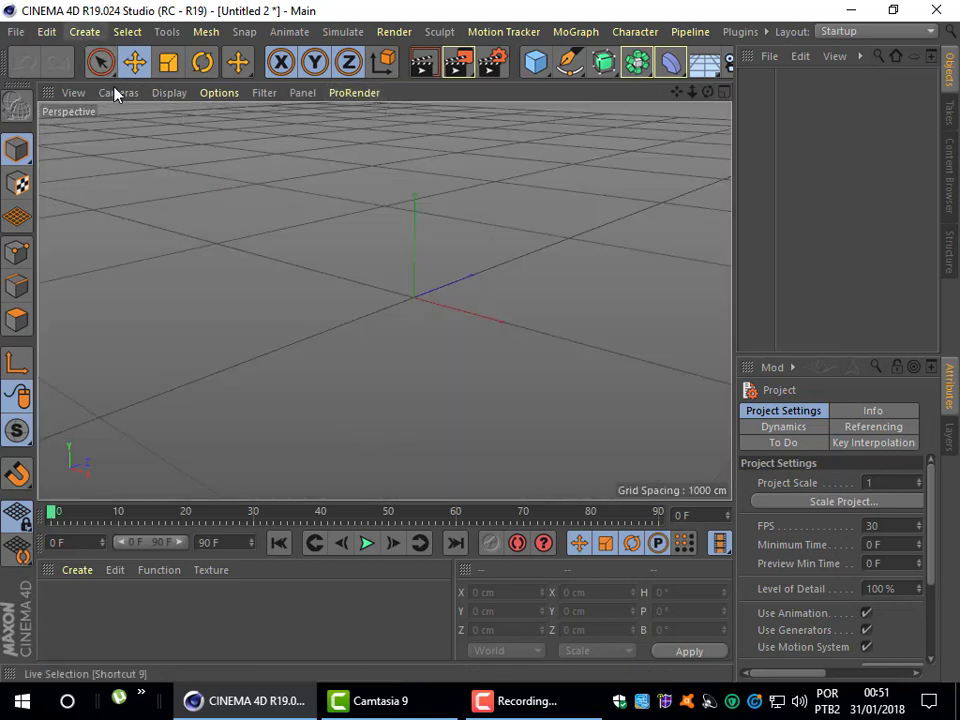
click(81, 95)
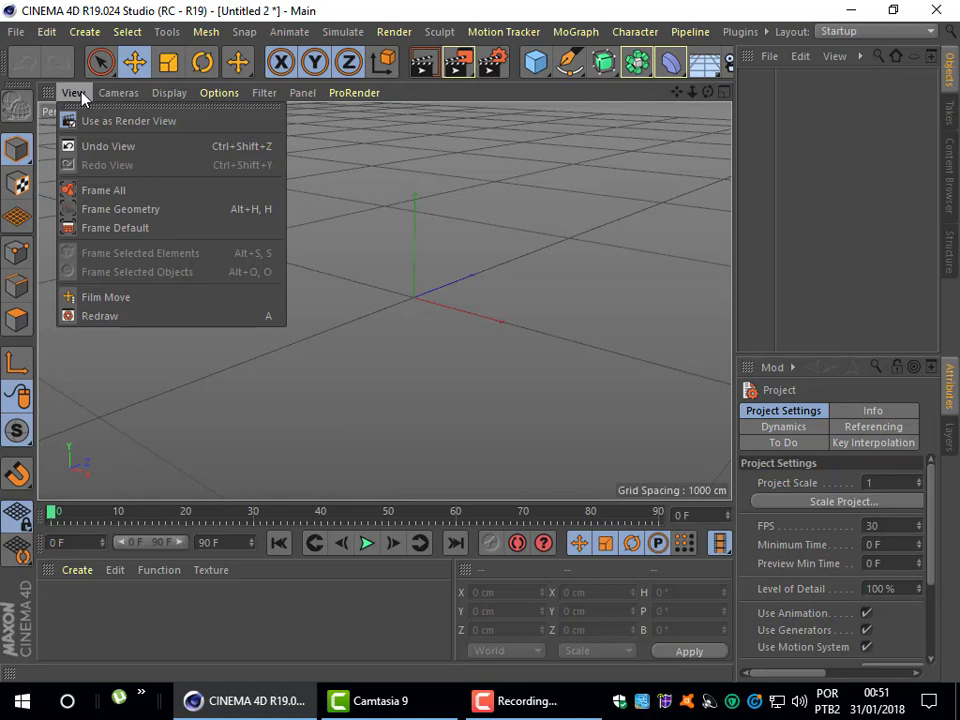
click(148, 228)
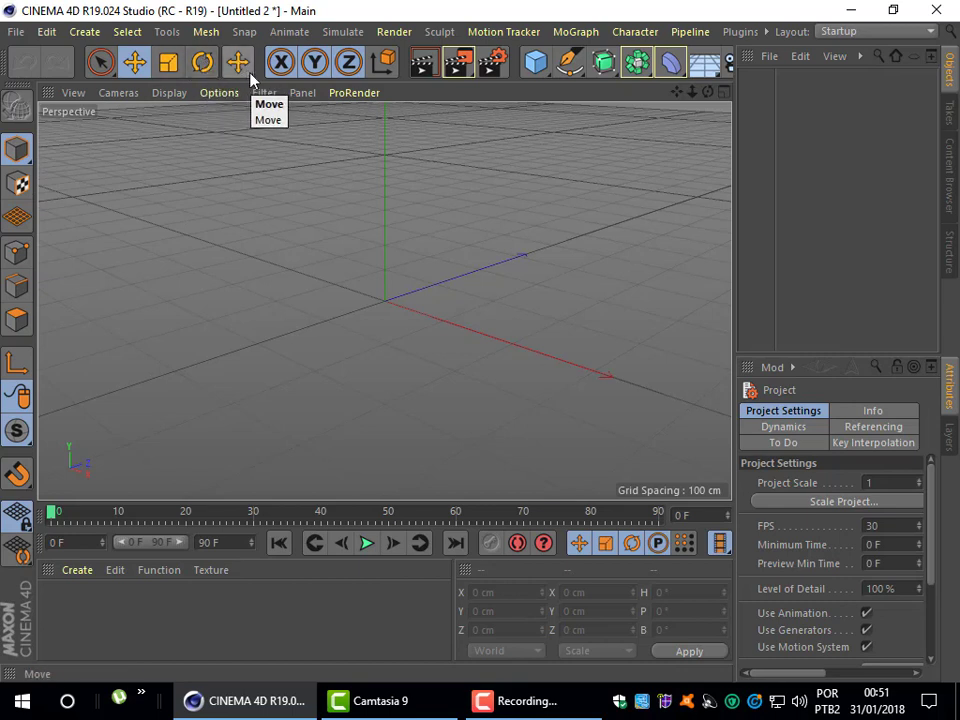
drag(248, 78, 269, 119)
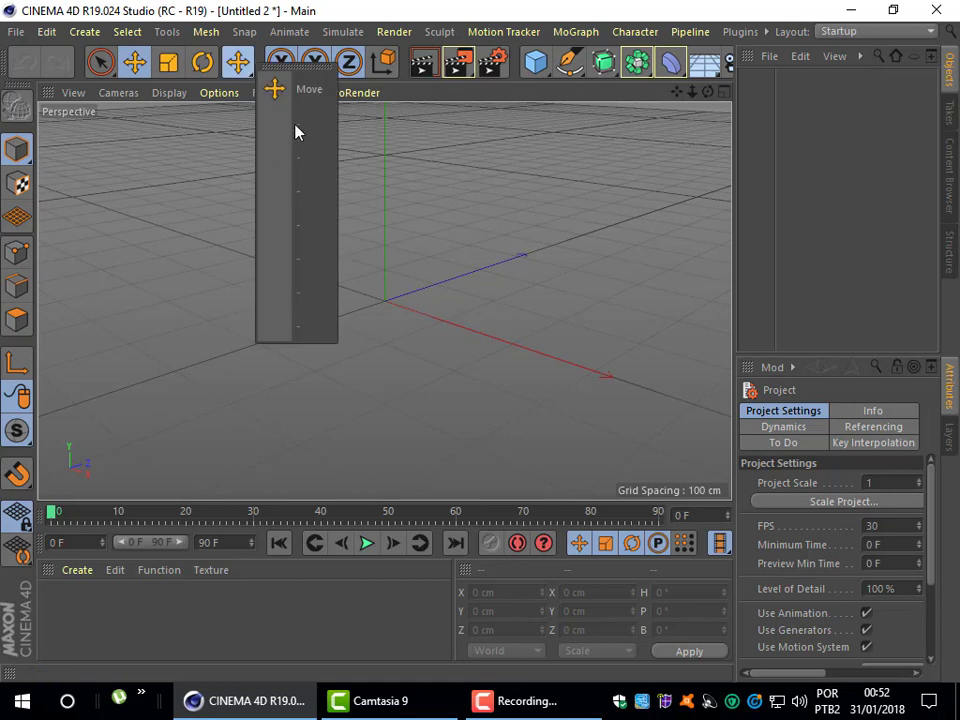
click(381, 135)
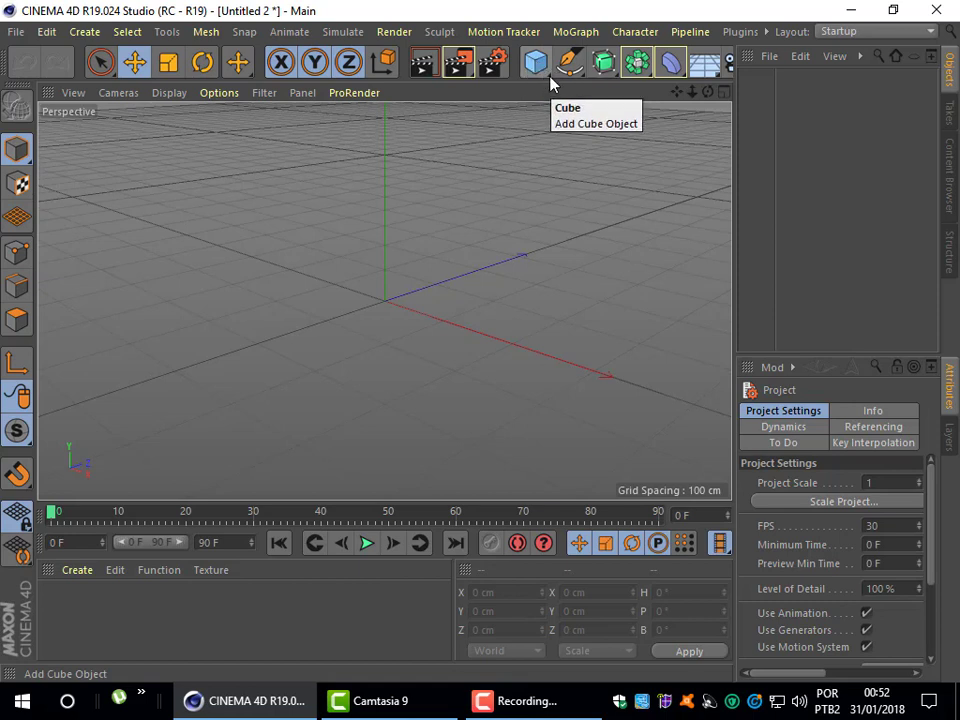
click(548, 75)
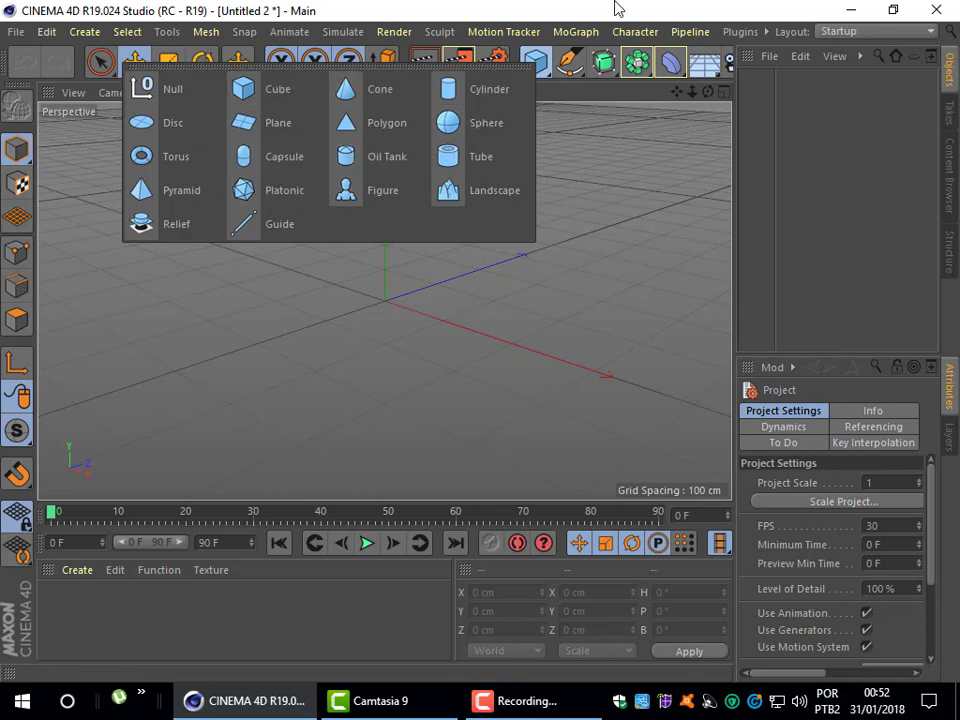
click(597, 60)
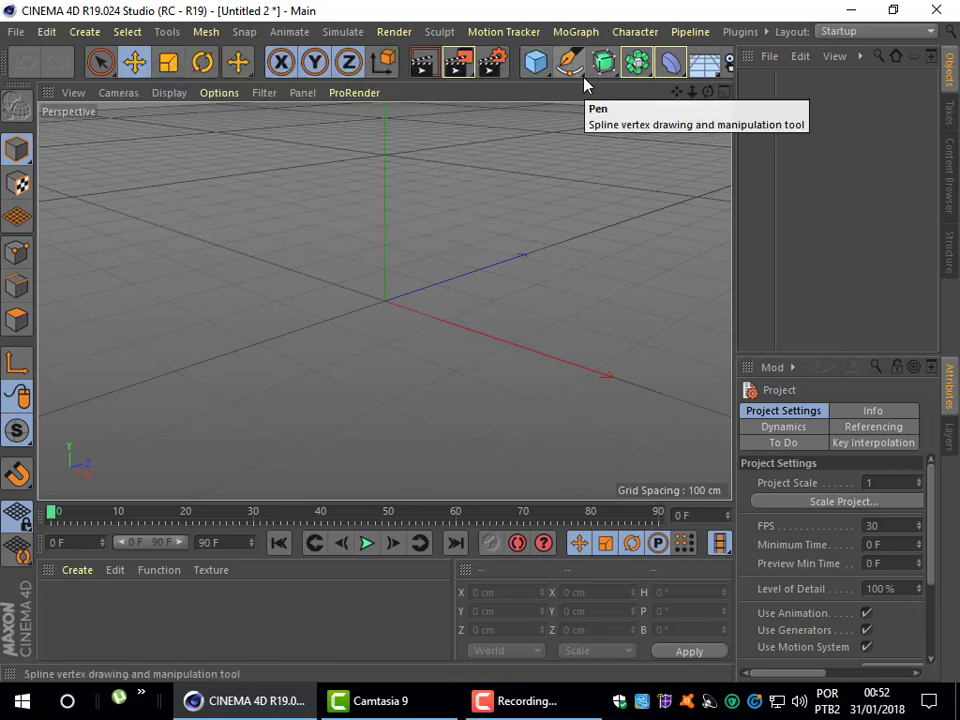
click(582, 68)
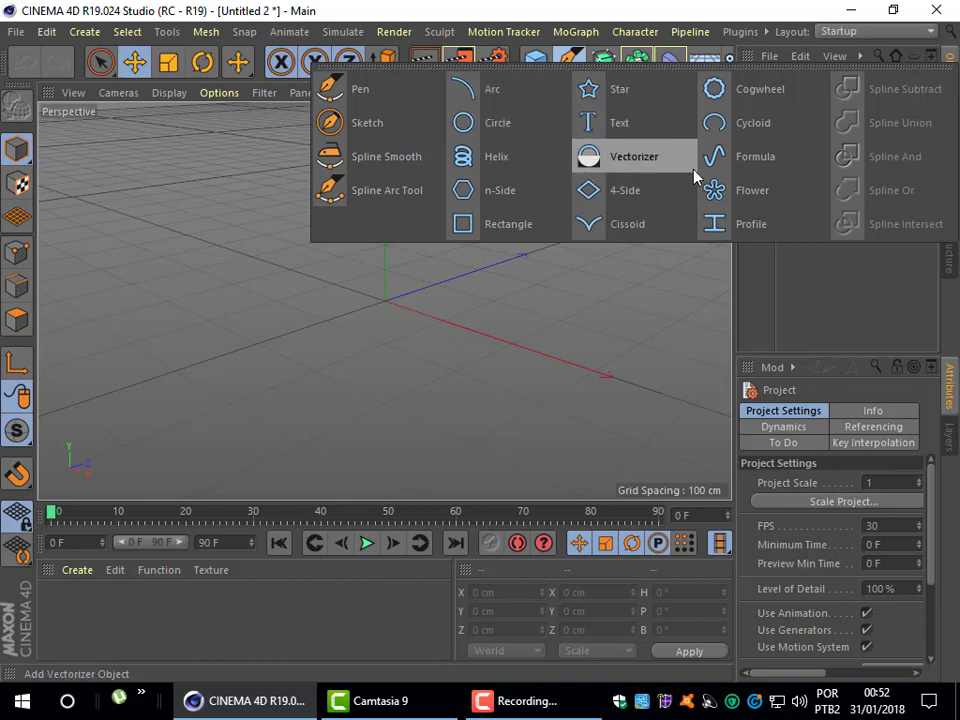
click(244, 302)
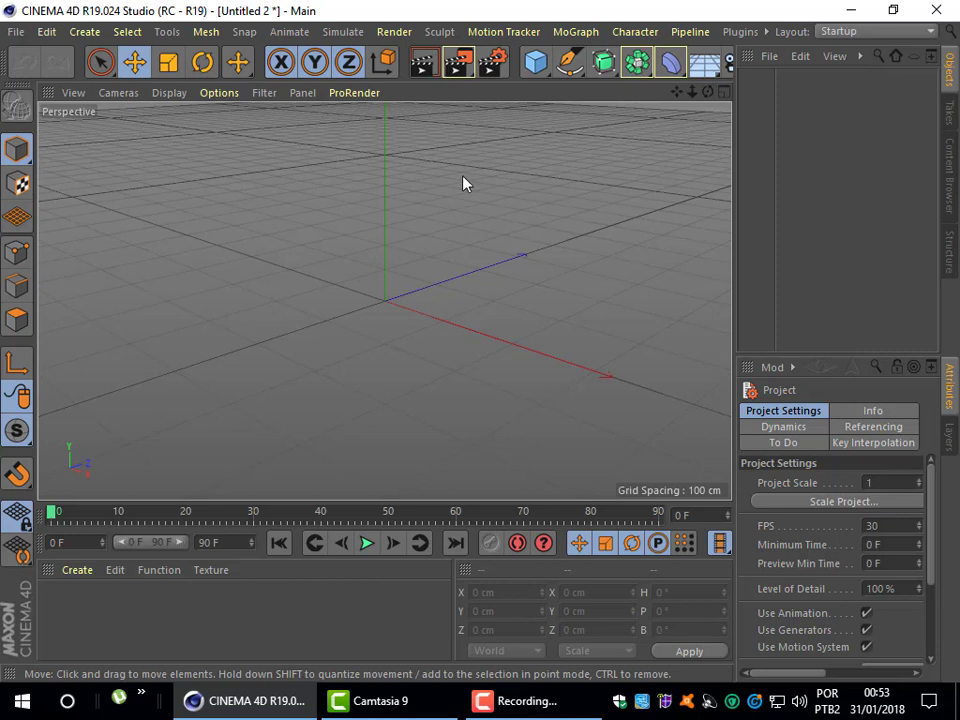
click(617, 79)
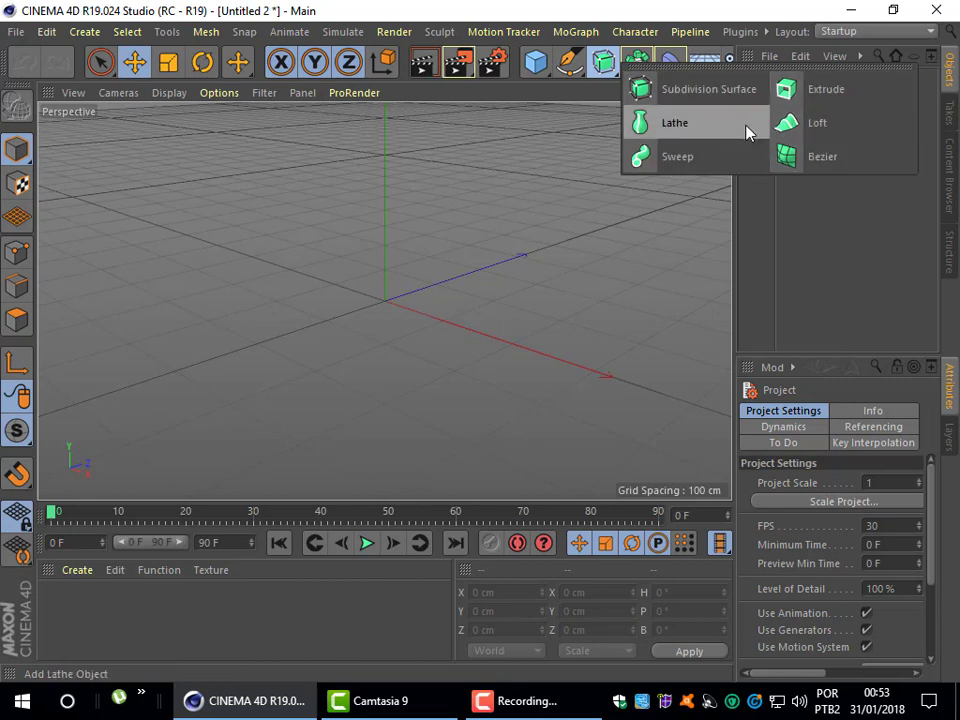
click(647, 72)
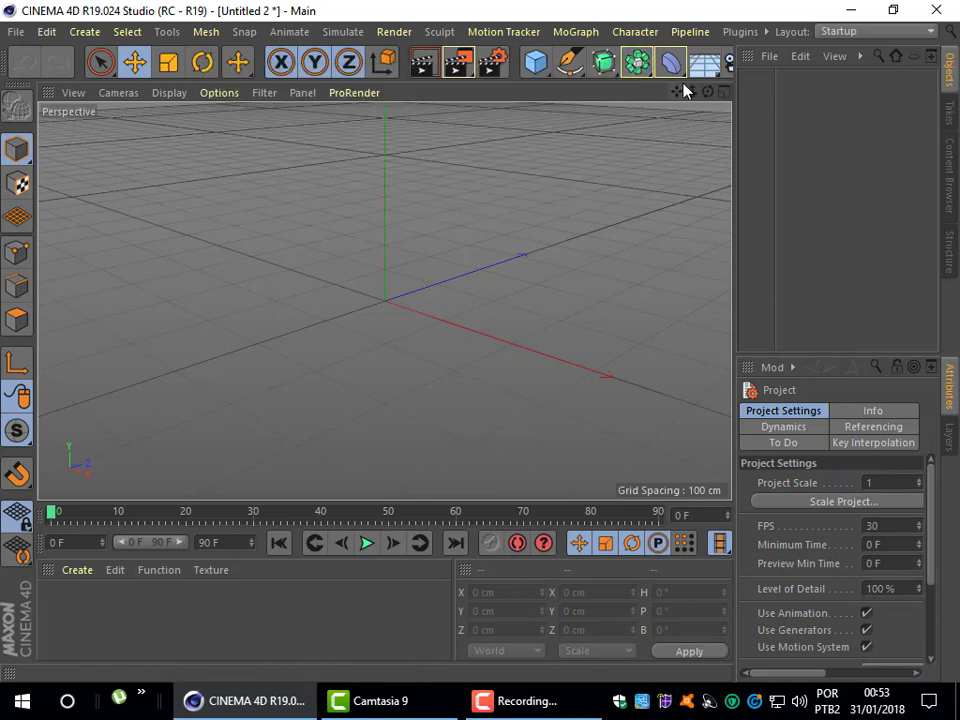
click(684, 72)
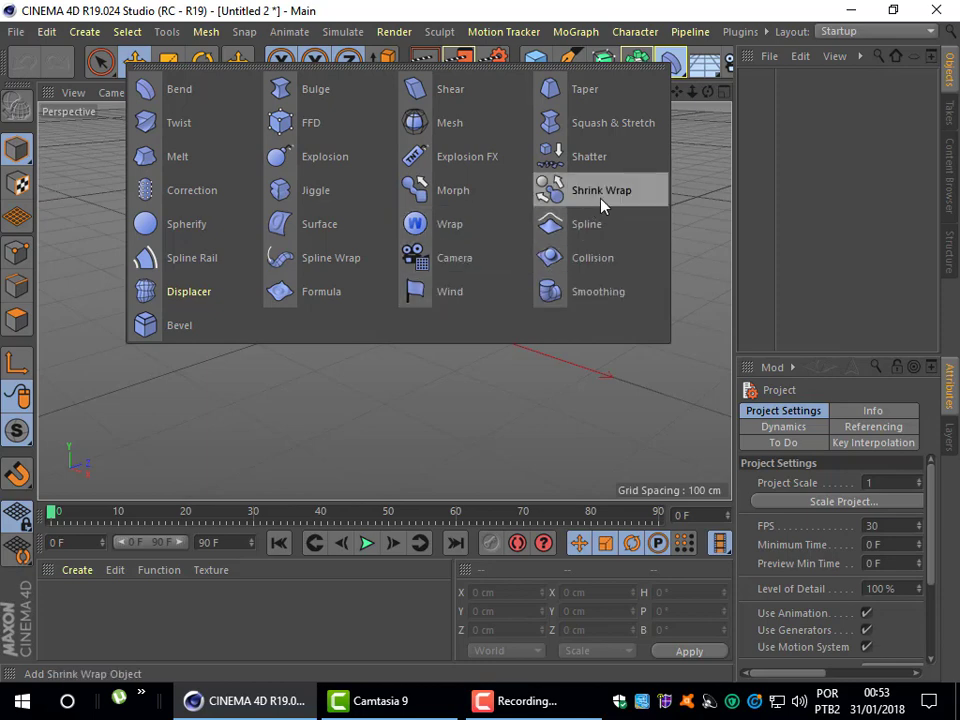
click(697, 160)
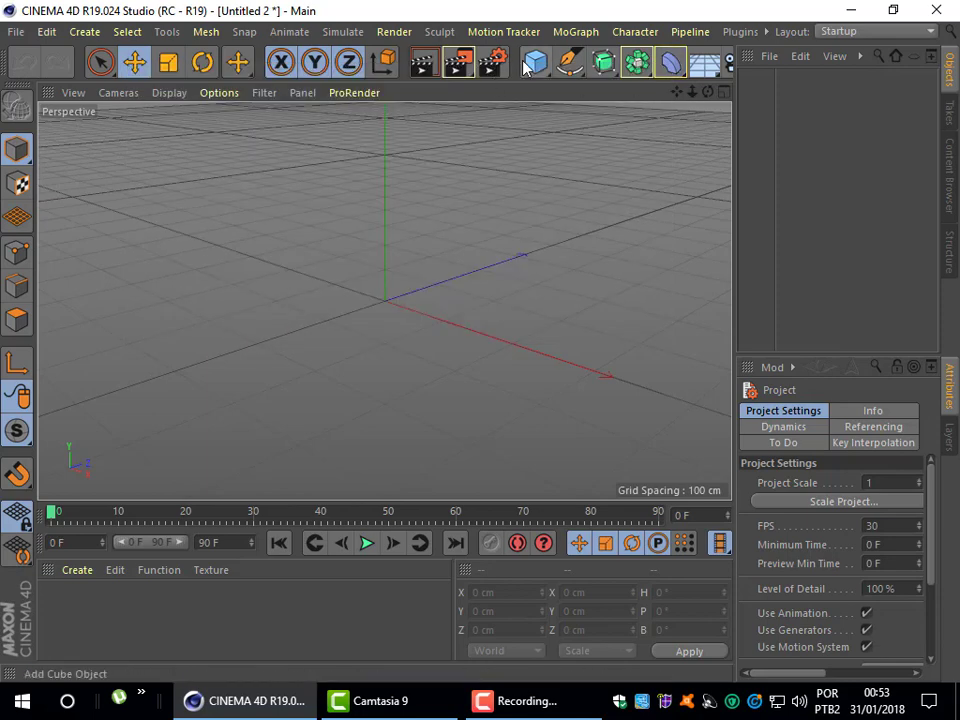
scroll(516, 66, down, 3)
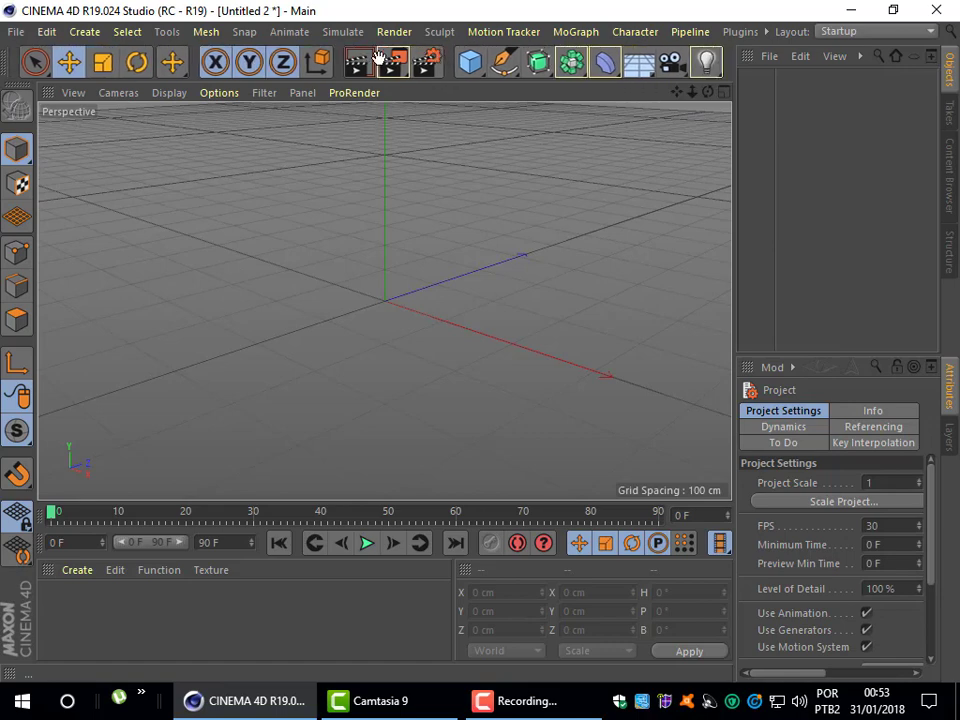
click(648, 72)
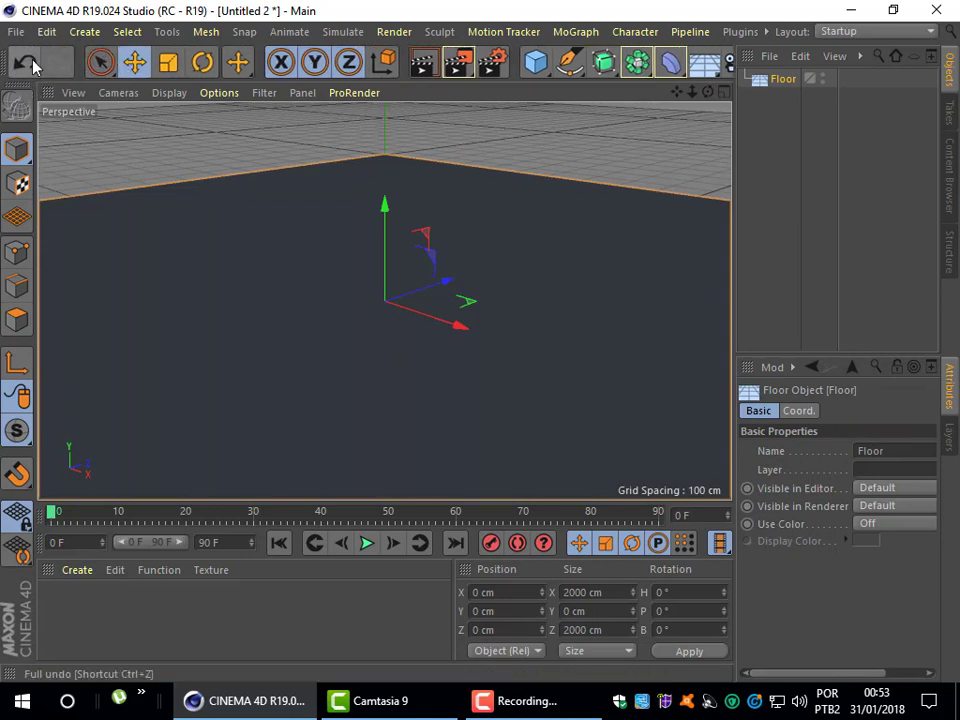
click(22, 60)
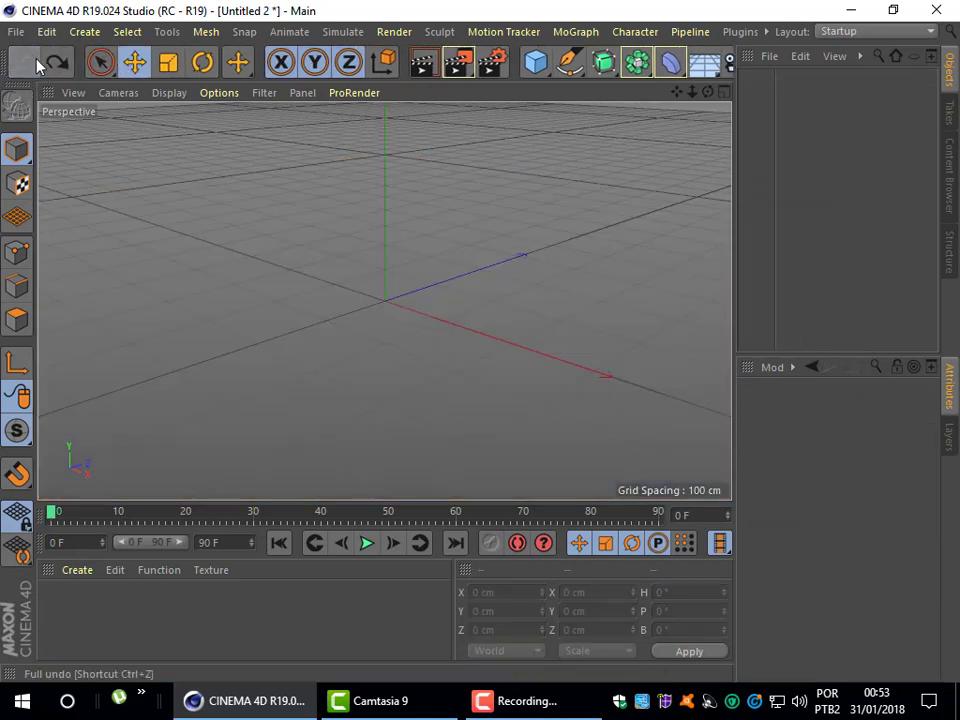
click(718, 82)
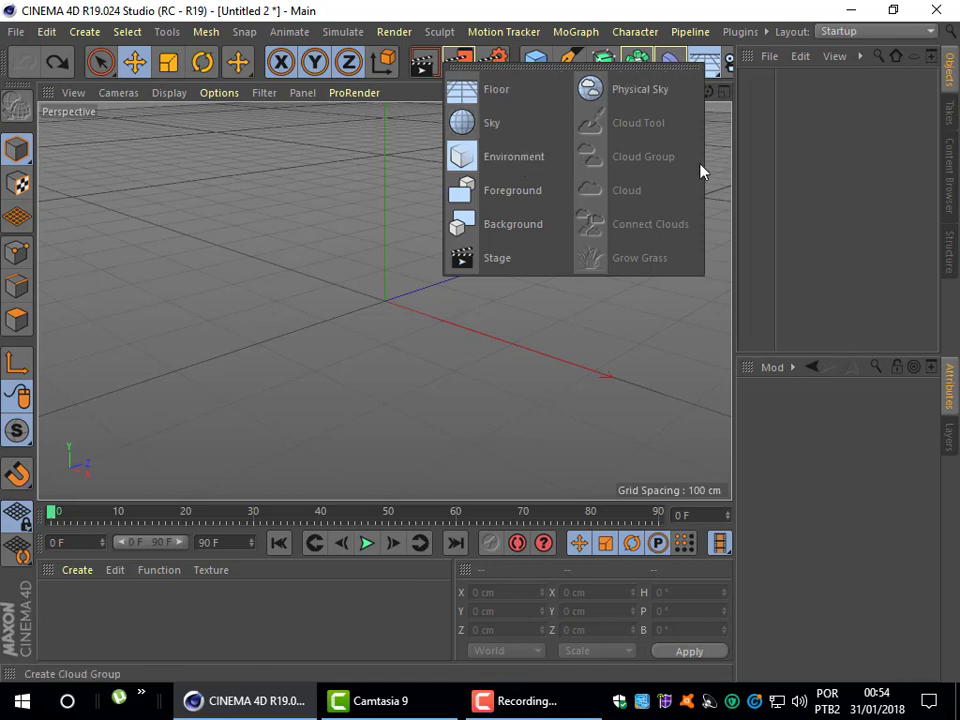
click(358, 214)
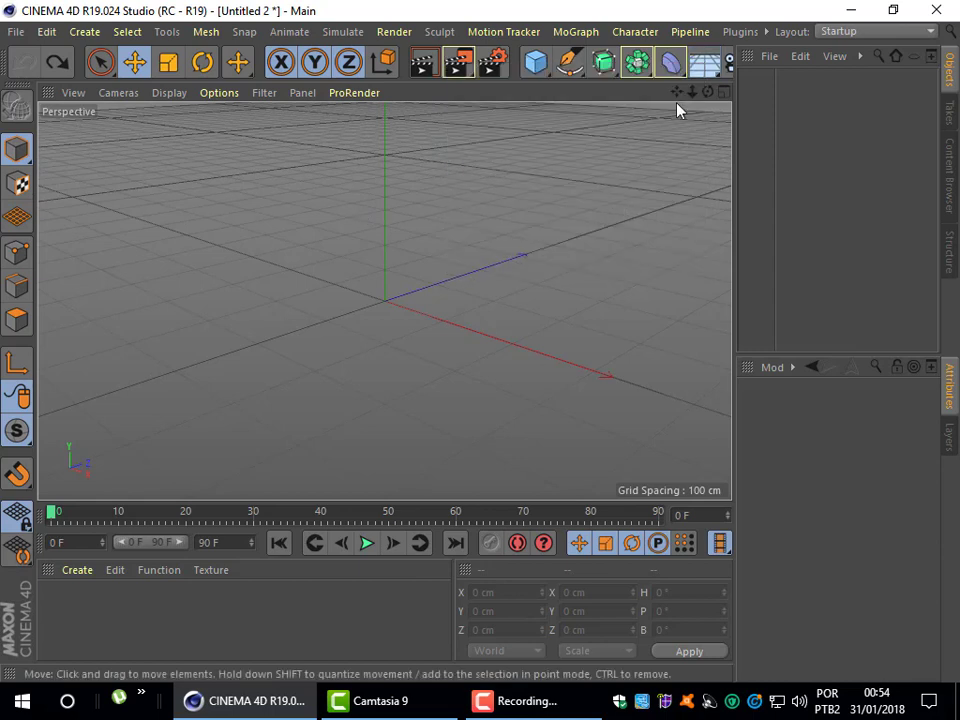
middle_drag(503, 60, 440, 68)
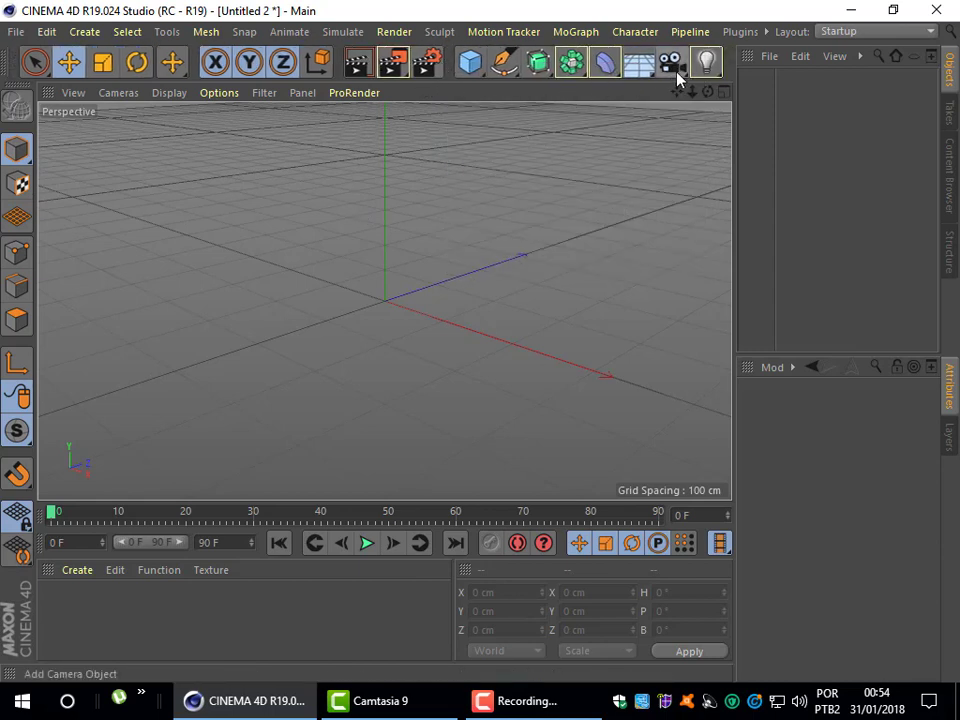
drag(677, 78, 728, 122)
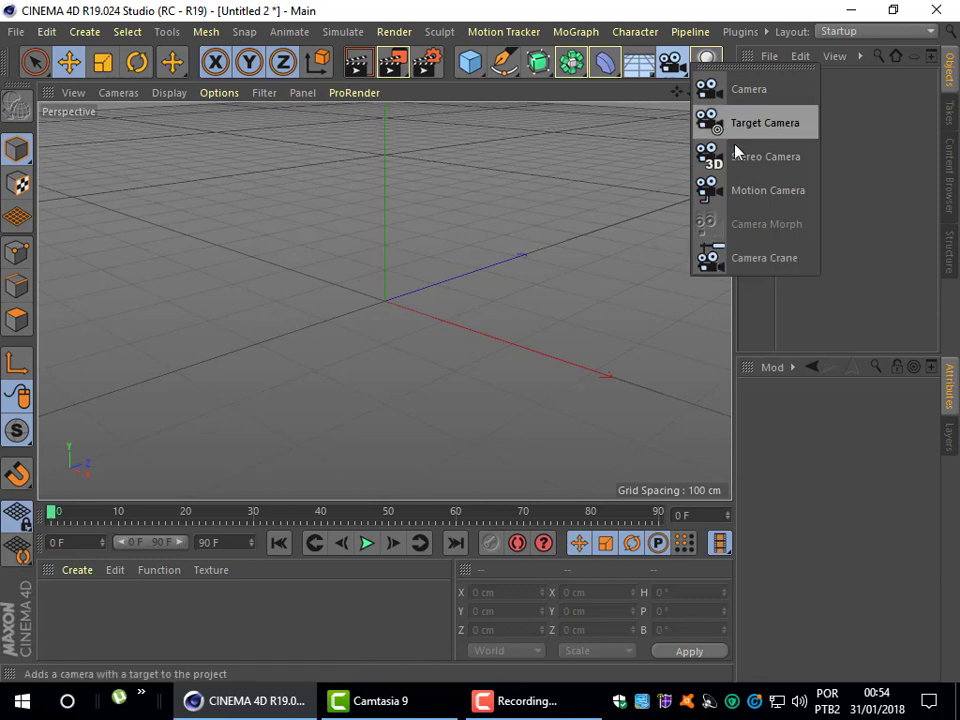
click(619, 232)
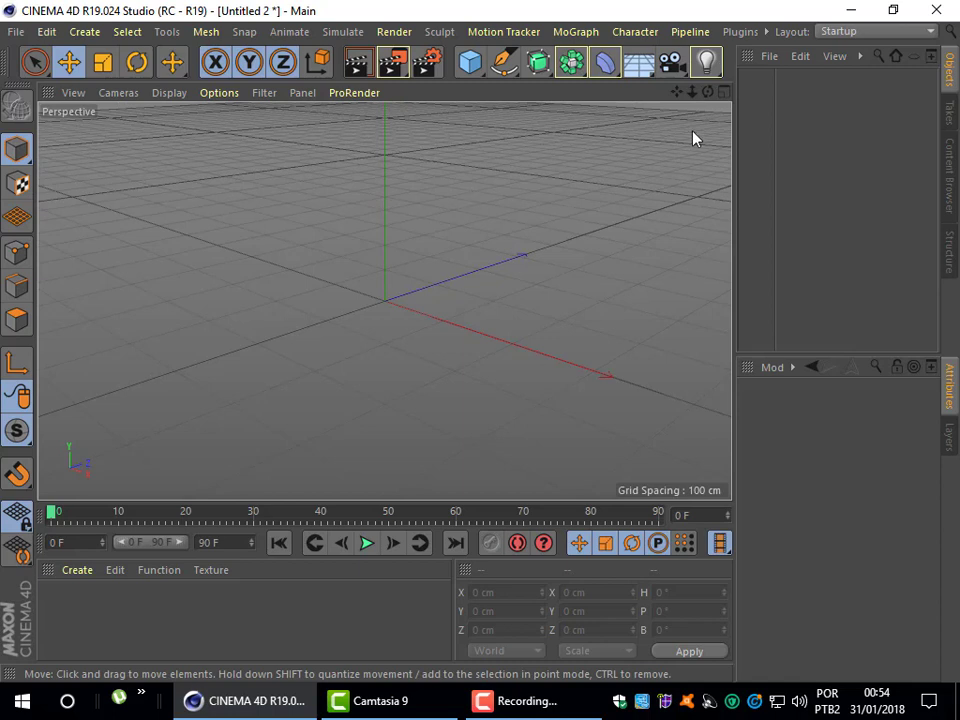
click(716, 78)
drag(691, 91, 681, 97)
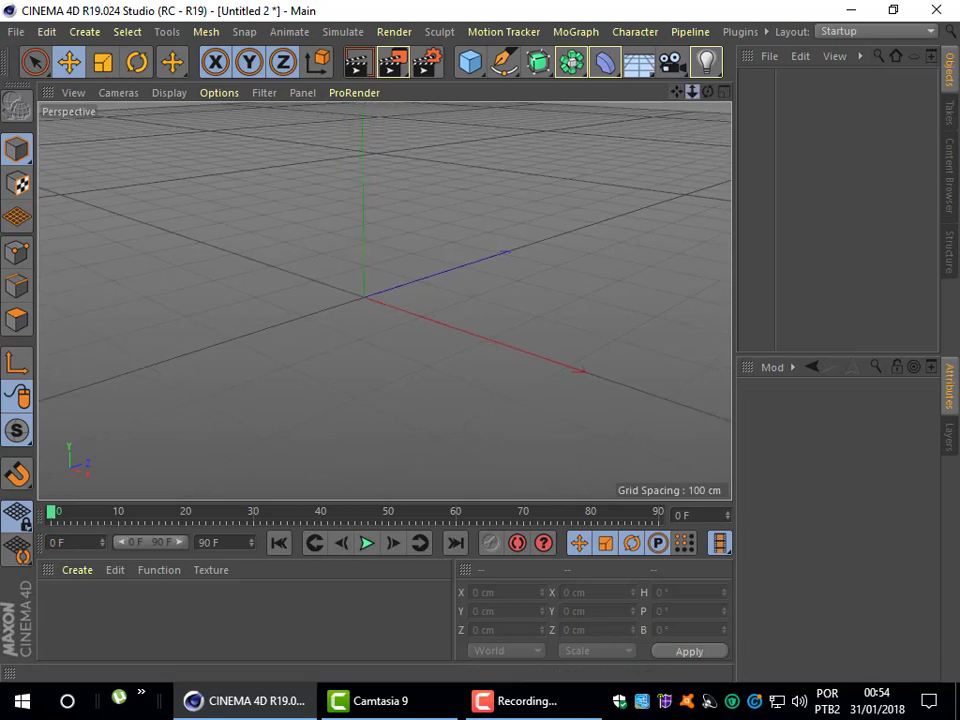
- Orbit the view, toggle four views with Top enlarged, then return to single Perspective
mouse_move(707, 91)
mouse_down()
mouse_move(660, 95)
mouse_move(703, 122)
mouse_up()
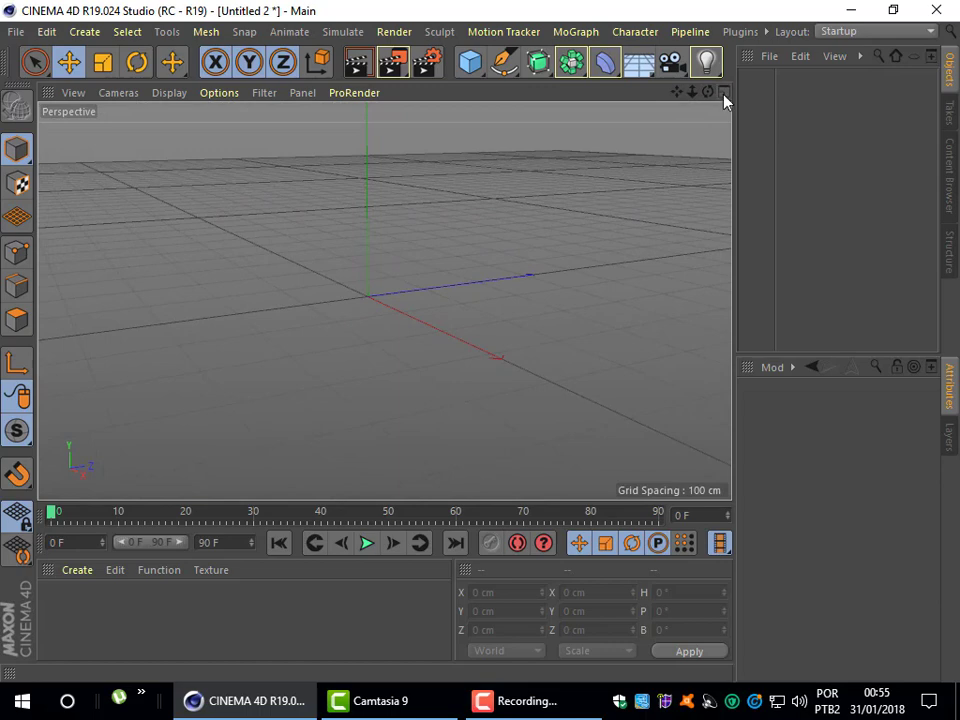
click(724, 93)
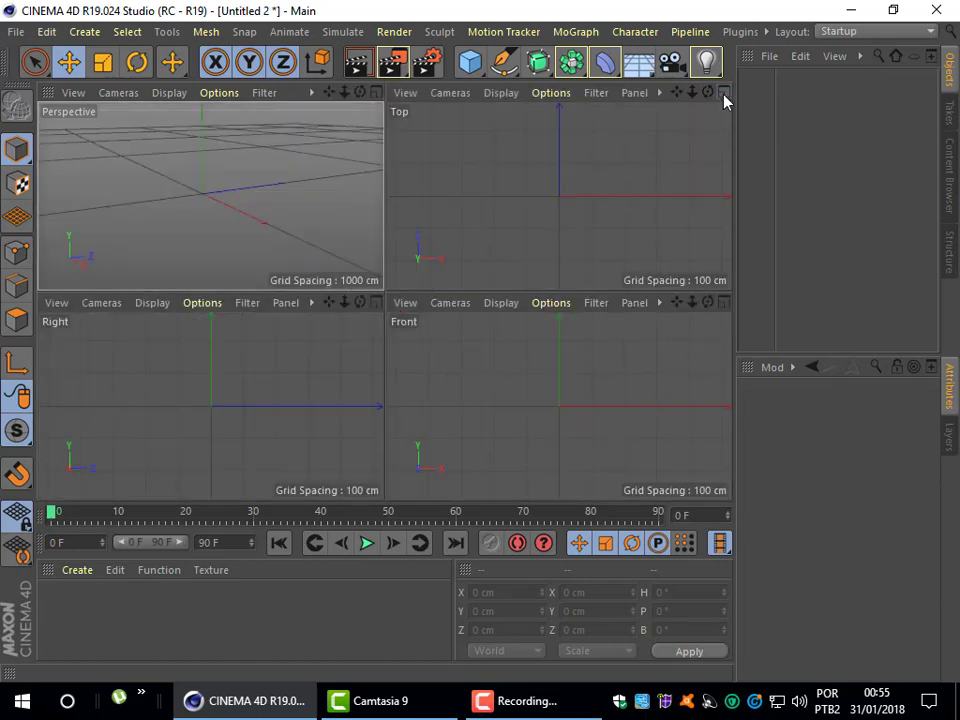
click(724, 93)
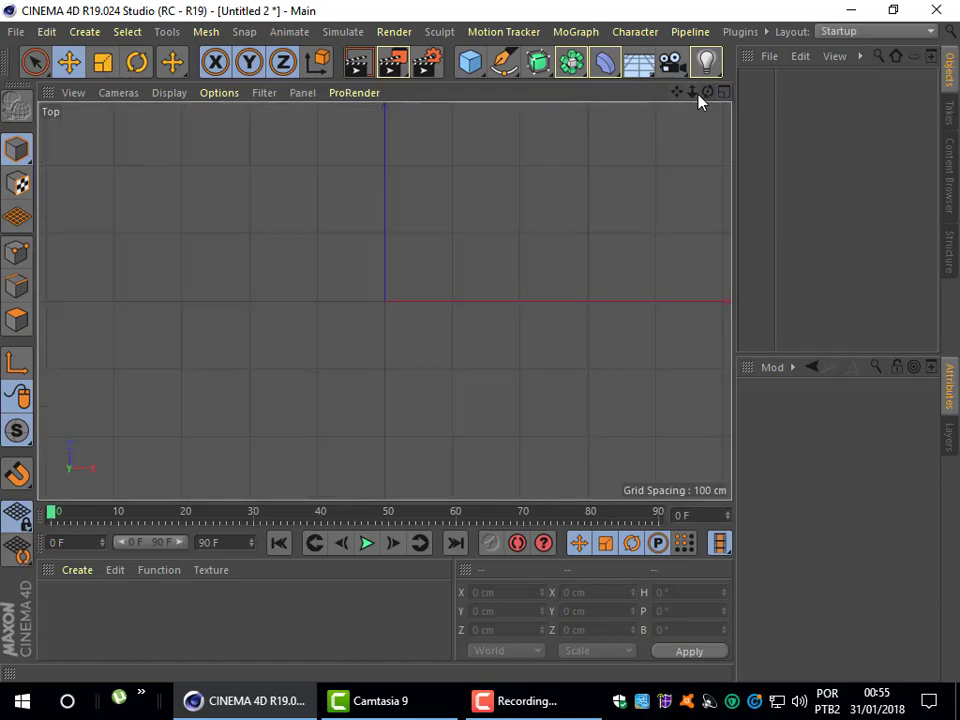
click(724, 93)
click(376, 92)
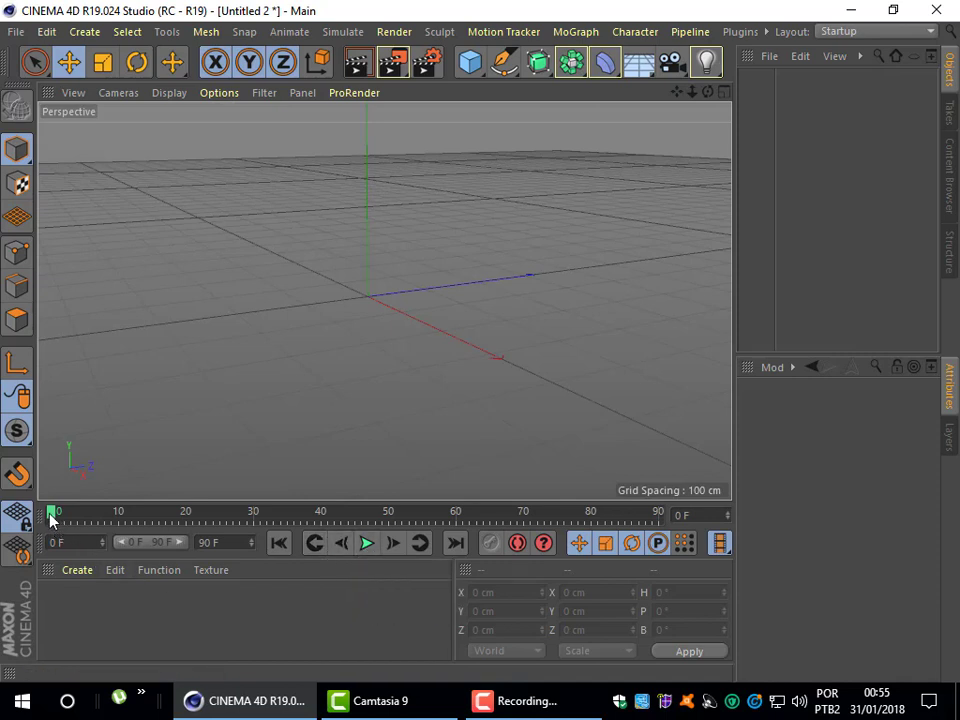
click(366, 543)
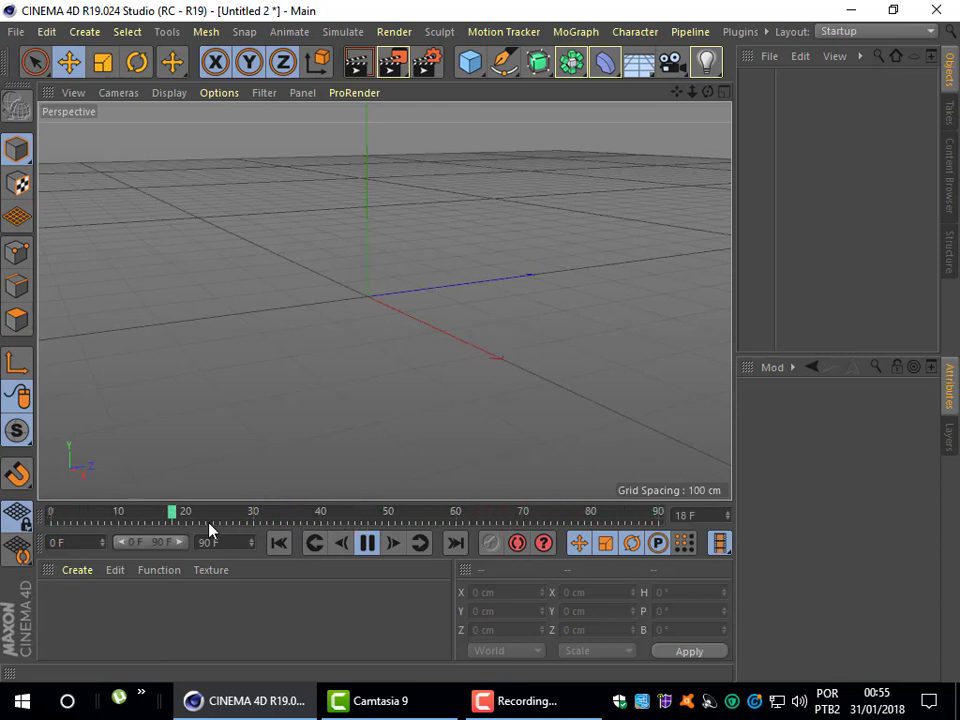
click(368, 542)
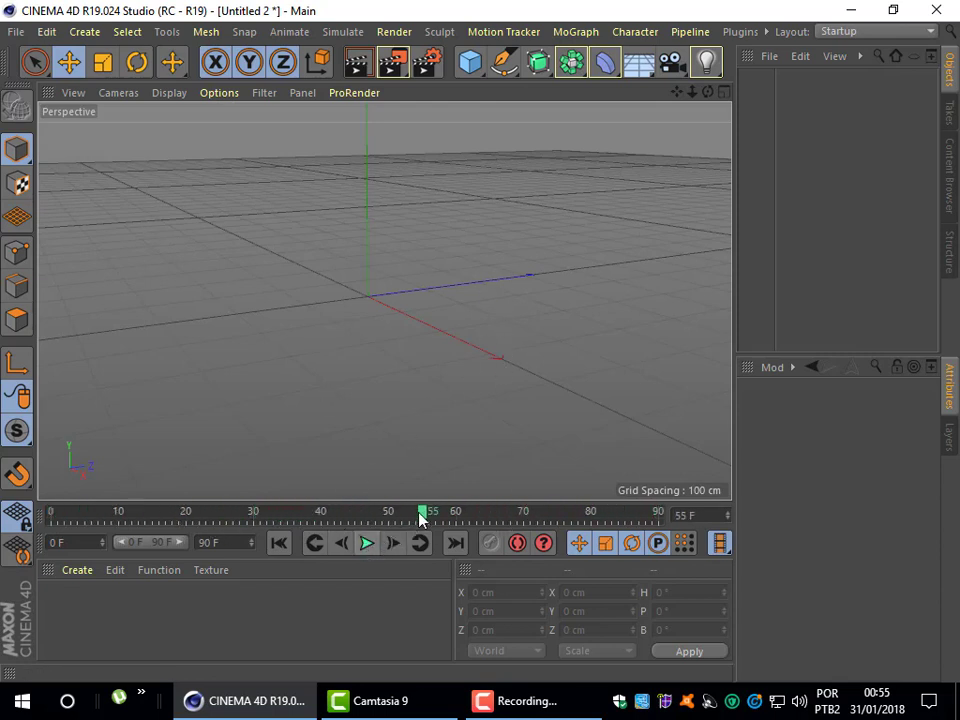
drag(397, 522, 50, 521)
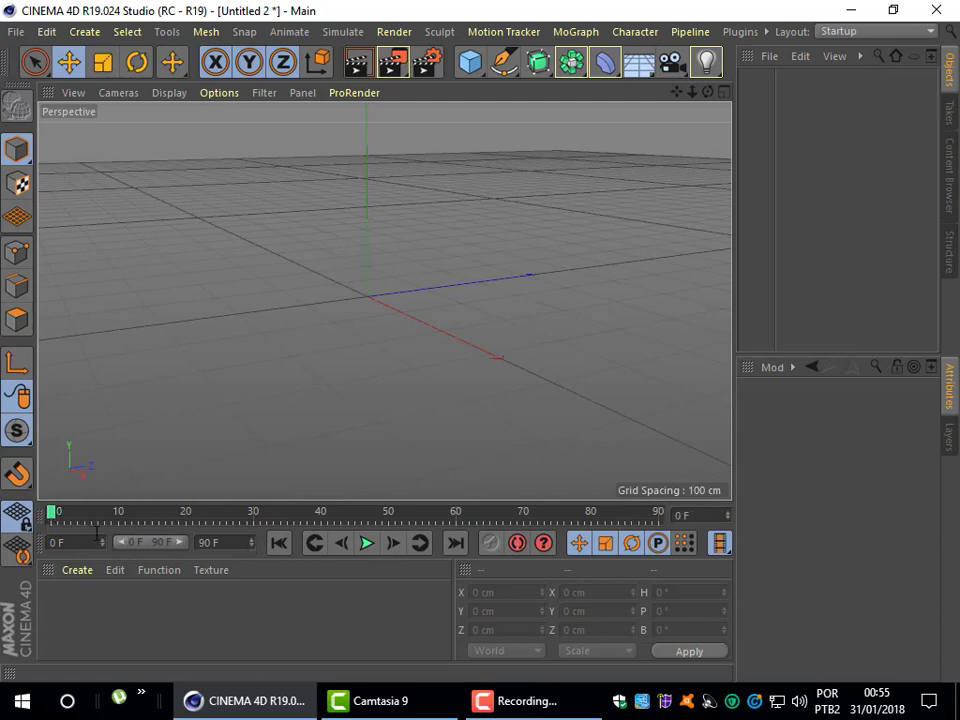
mouse_move(52, 512)
mouse_down()
mouse_move(541, 540)
mouse_move(58, 535)
mouse_up()
click(492, 545)
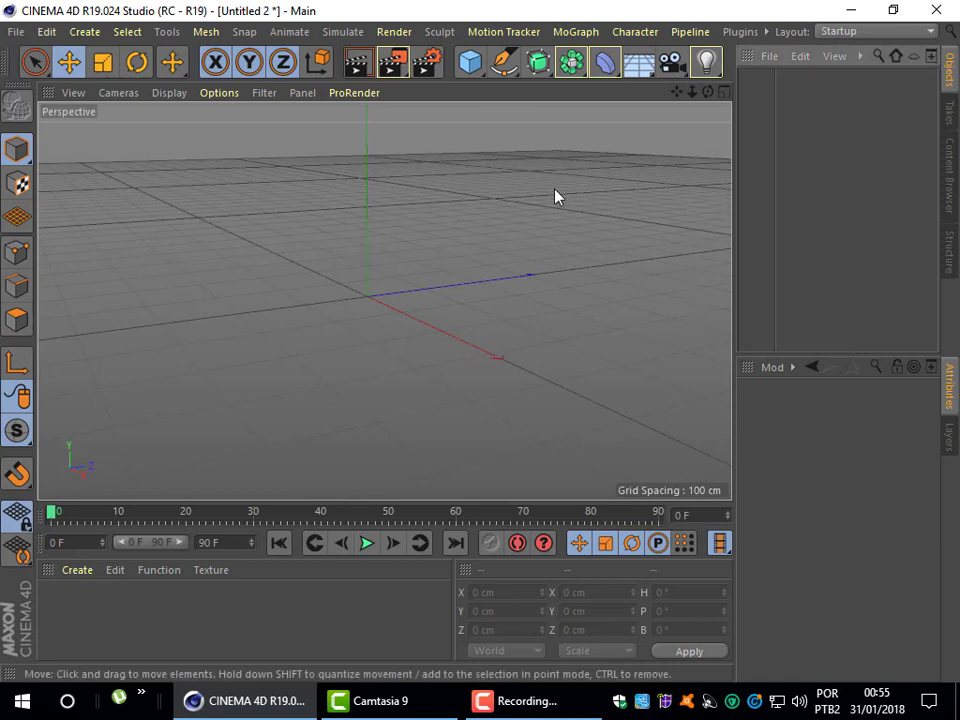
- Add a cube and scale it down to 123.4 cm per side
click(481, 76)
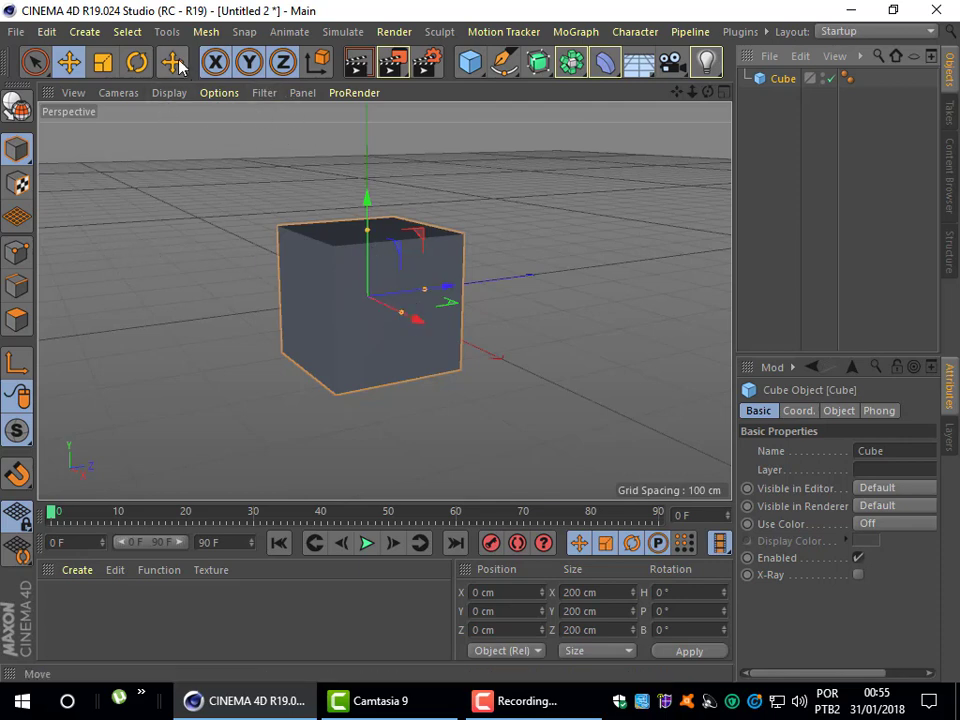
click(103, 64)
drag(544, 214, 335, 366)
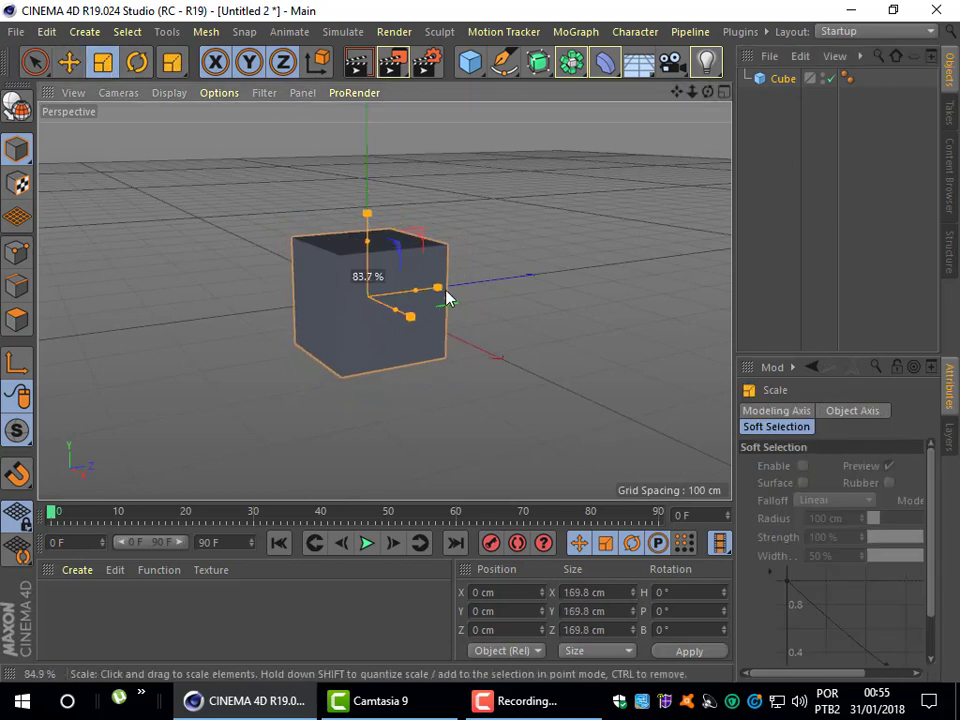
- Move the cube along Z to about -6.905 cm and show its object properties
click(70, 66)
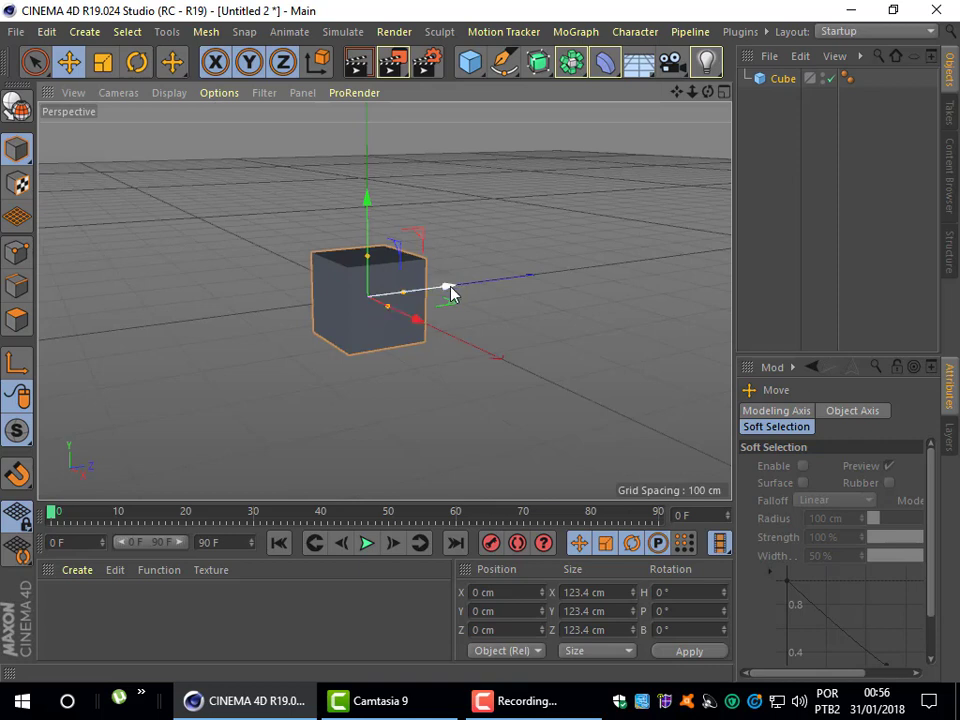
mouse_move(451, 292)
mouse_down()
mouse_move(583, 294)
mouse_move(342, 330)
mouse_up()
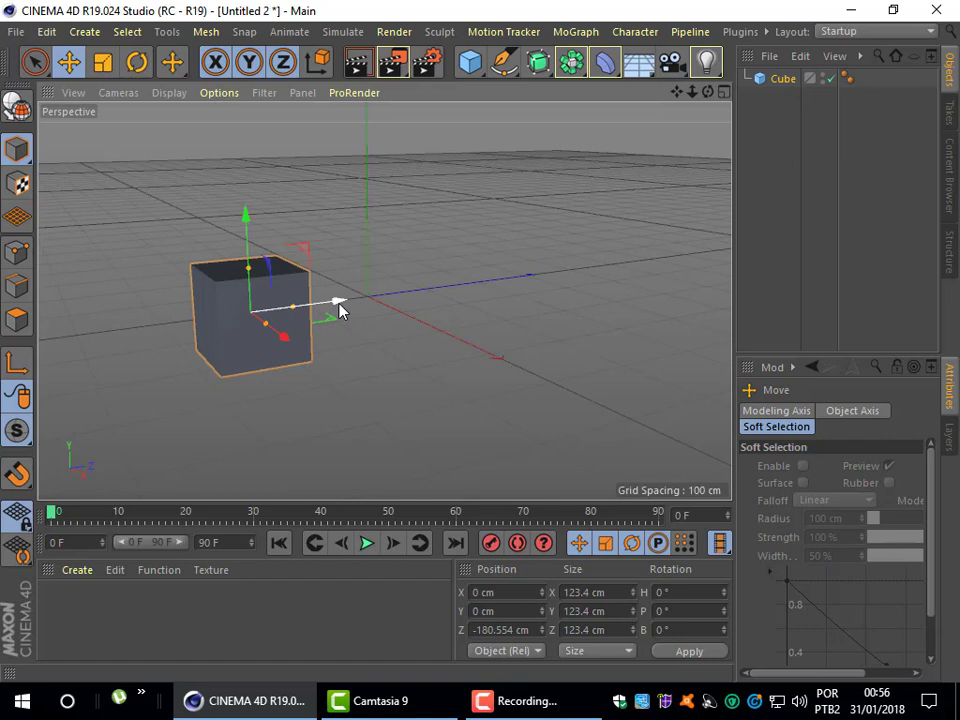
drag(340, 311, 440, 300)
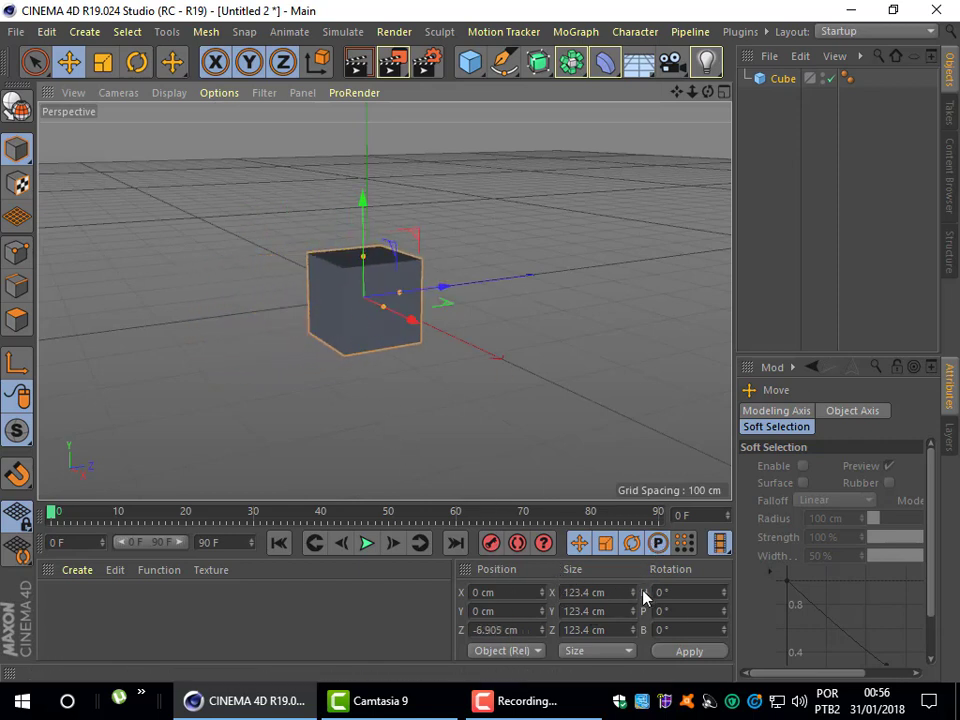
click(784, 82)
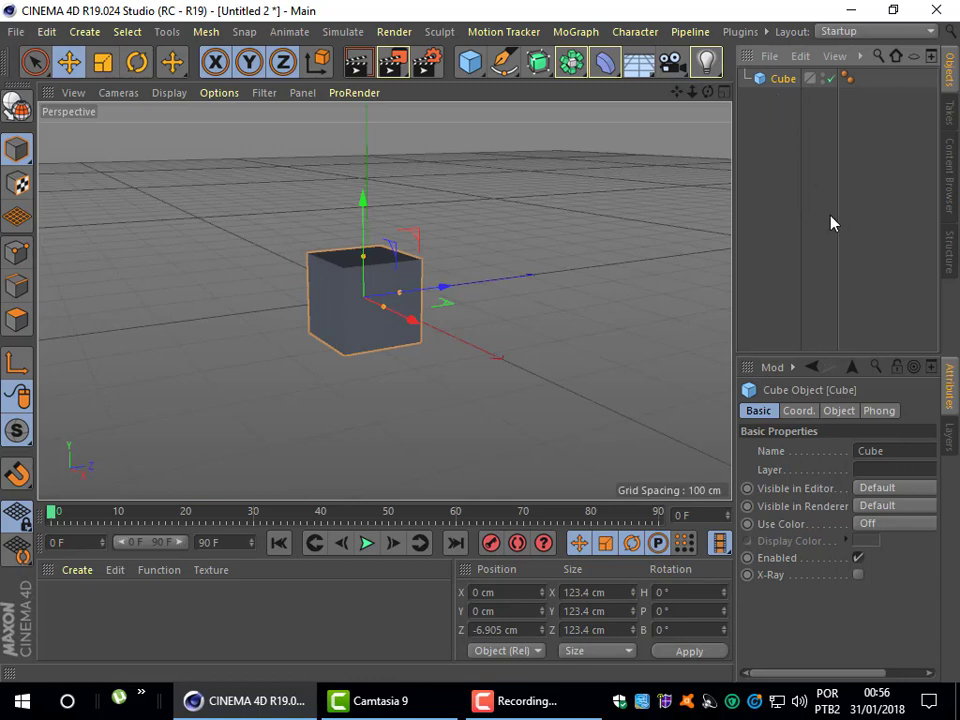
- Add a 200 cm sphere and move it along Z to 388.683 cm
click(482, 76)
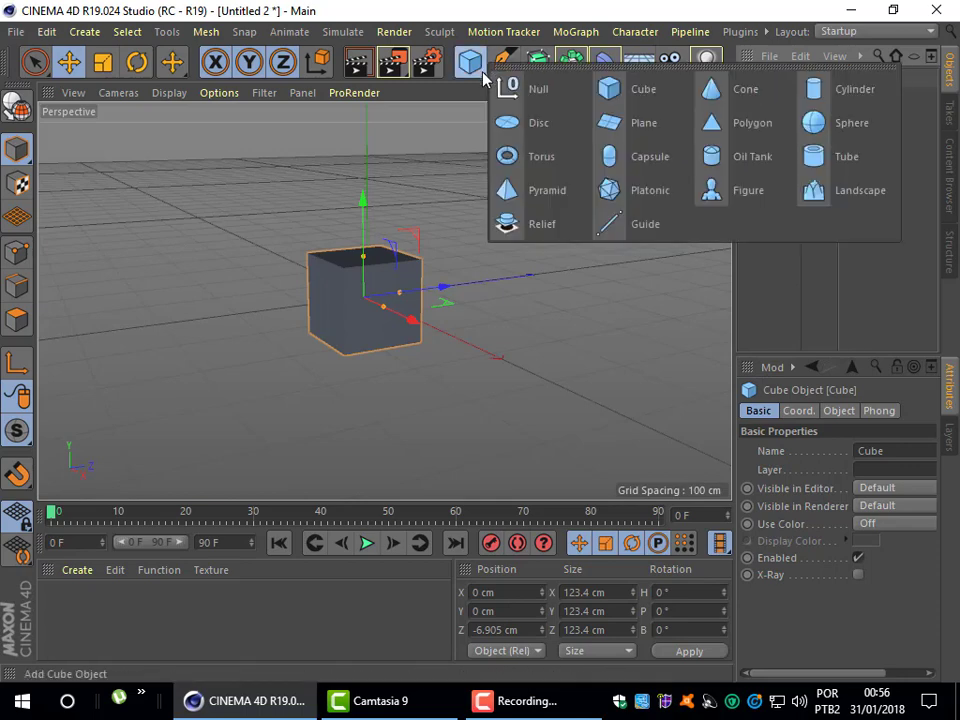
click(822, 133)
drag(448, 289, 631, 273)
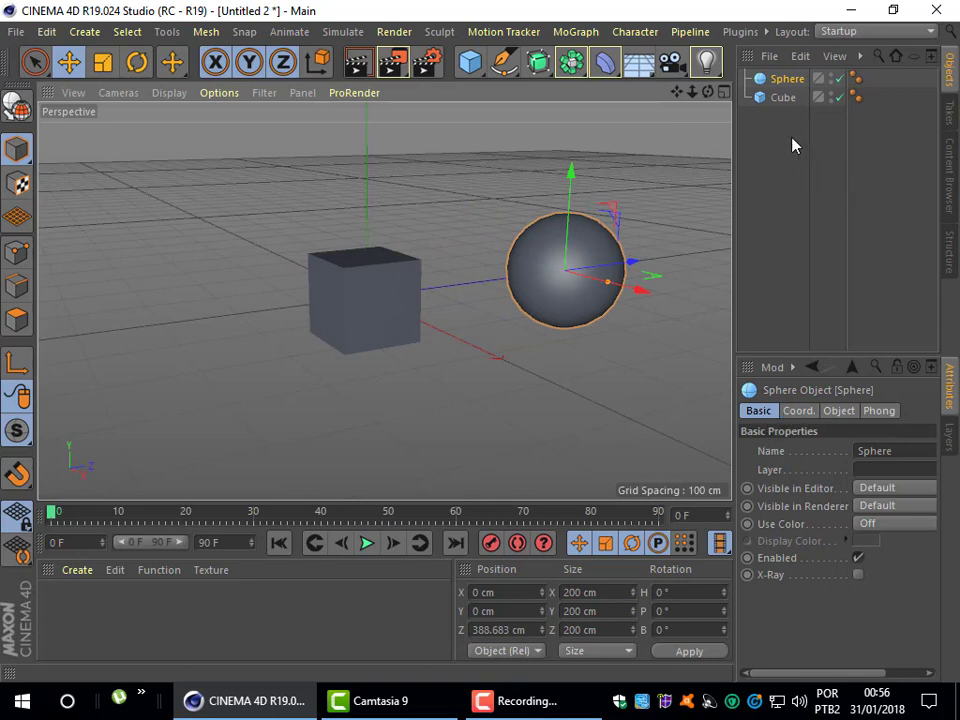
- Review the sphere's Coordinates, Object and Phong attributes, then deselect it
click(782, 97)
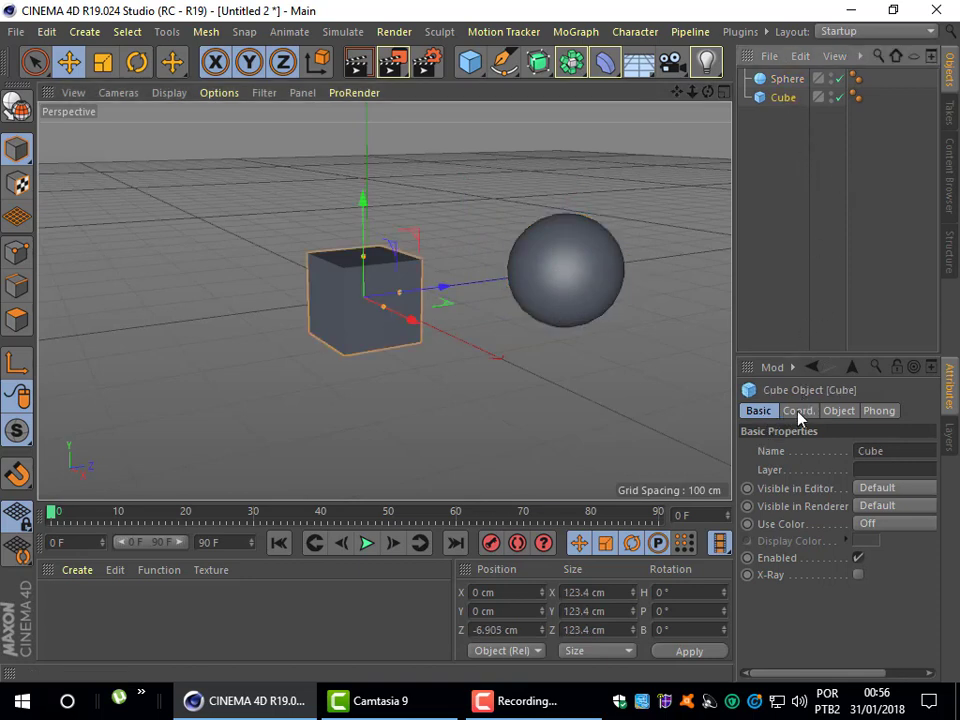
click(785, 79)
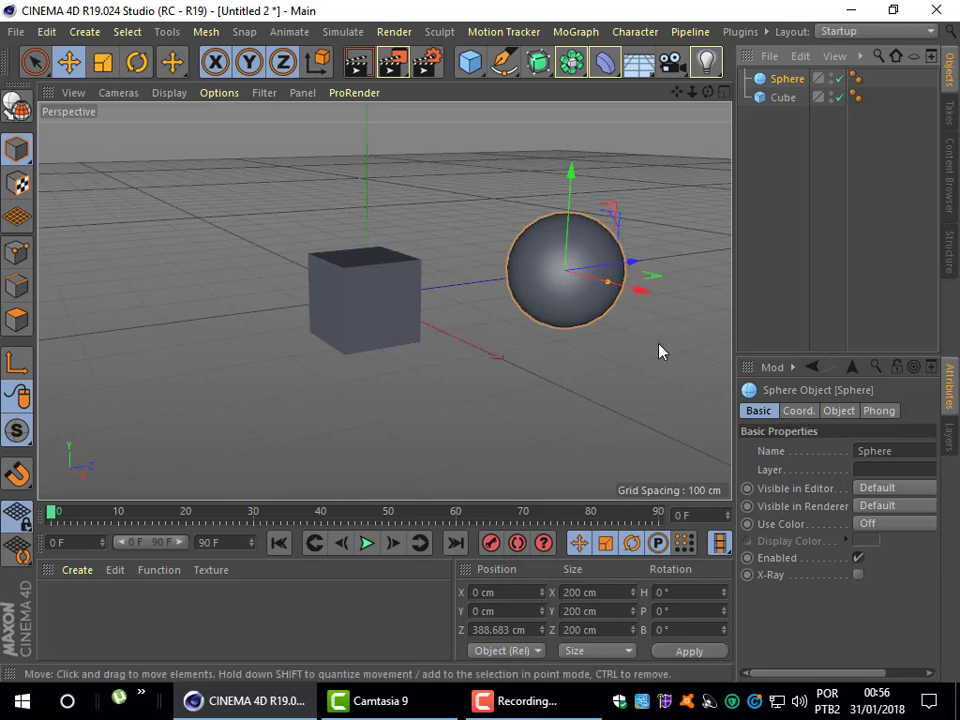
click(800, 411)
click(840, 412)
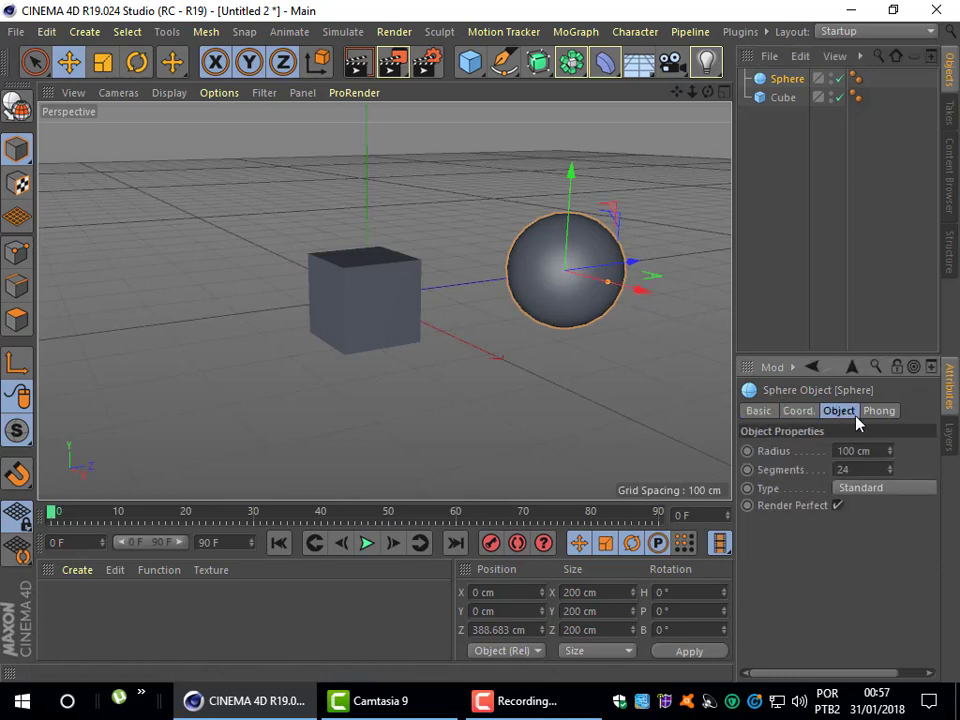
click(878, 411)
click(759, 412)
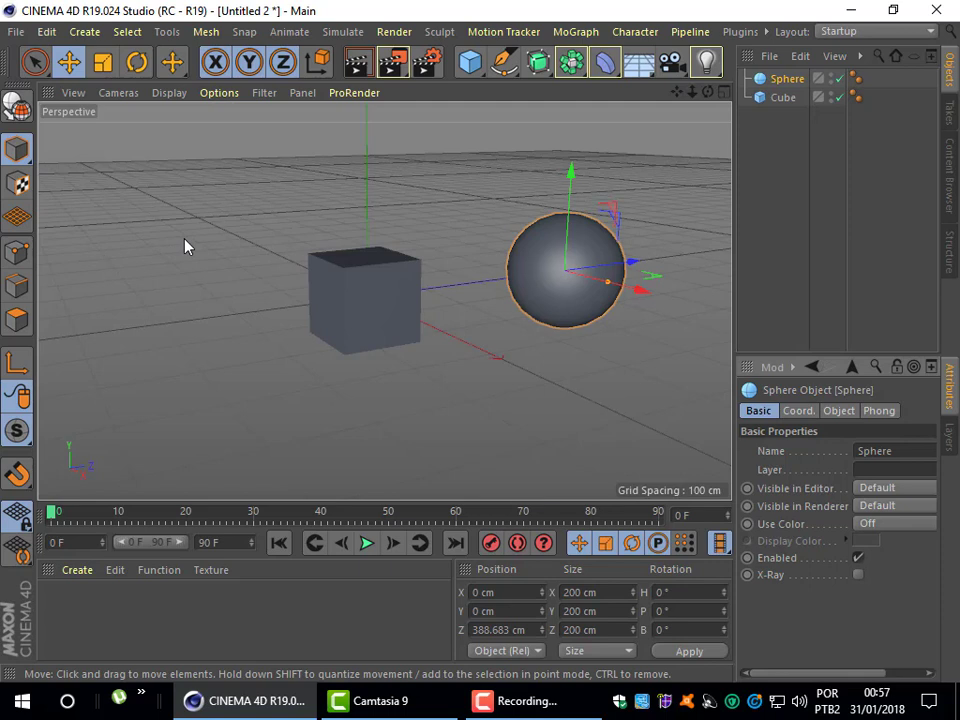
click(228, 271)
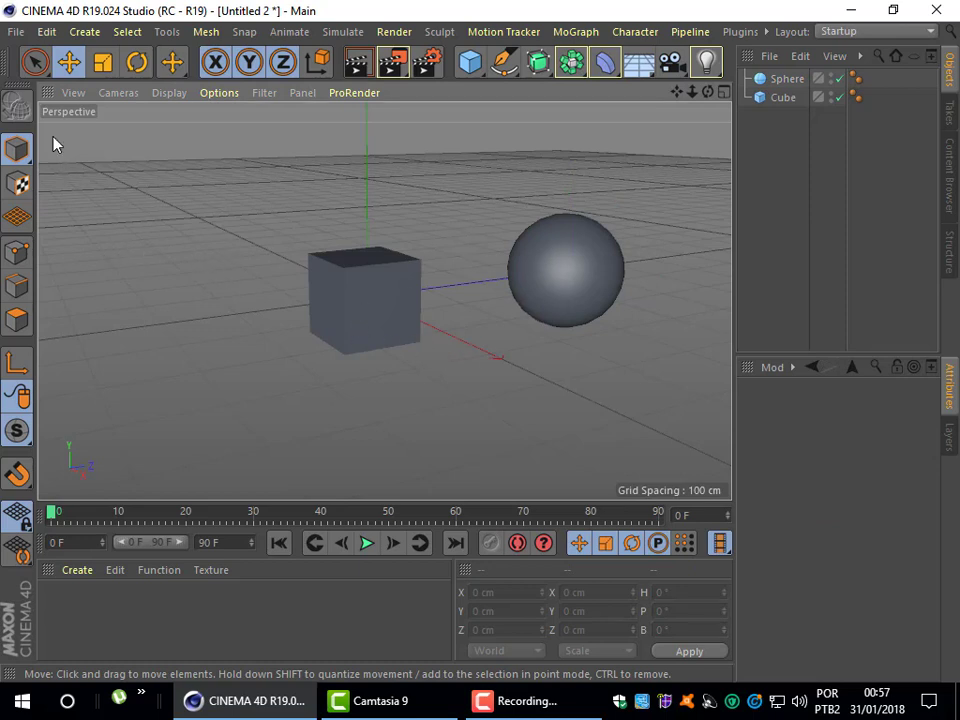
- Undo eight times, removing the sphere's edits, the sphere, the cube's edits and the cube
scroll(18, 63, up, 2)
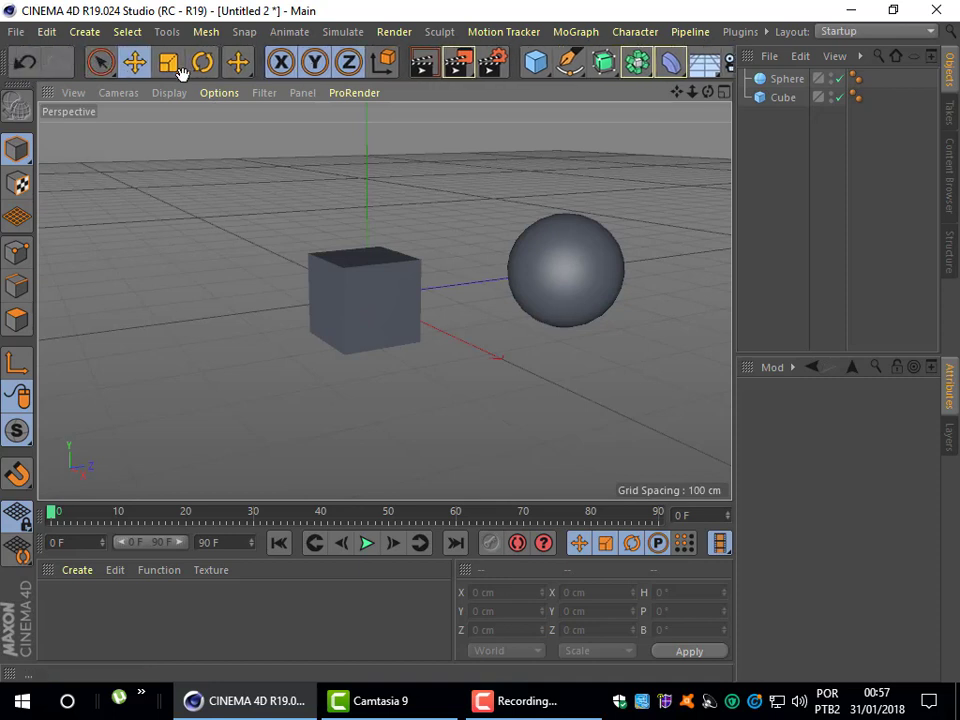
click(20, 62)
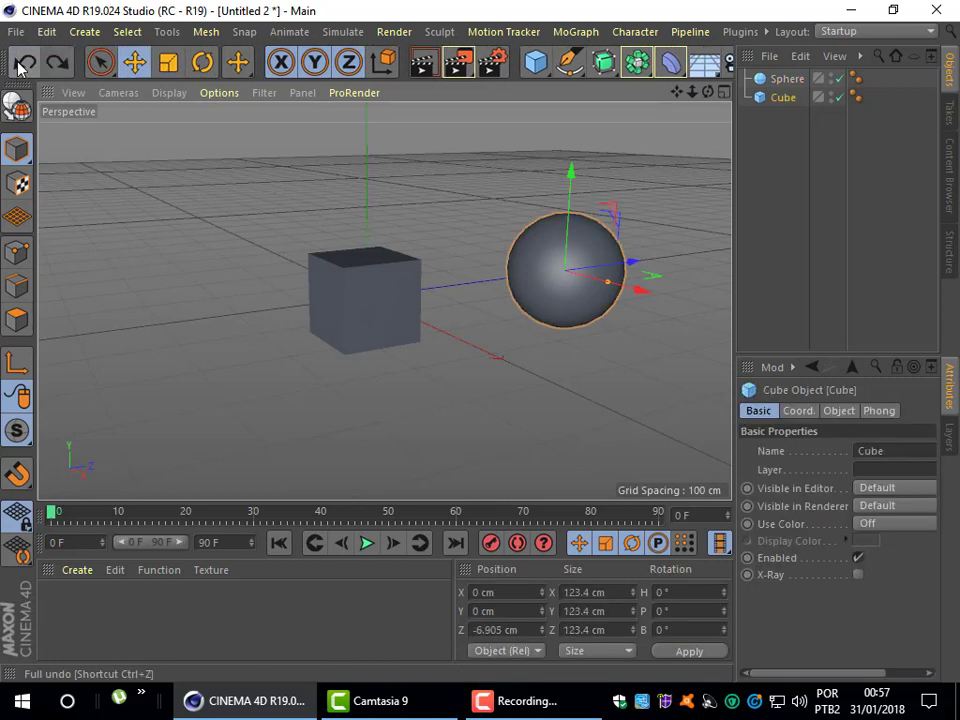
click(20, 62)
click(20, 62)
click(20, 62)
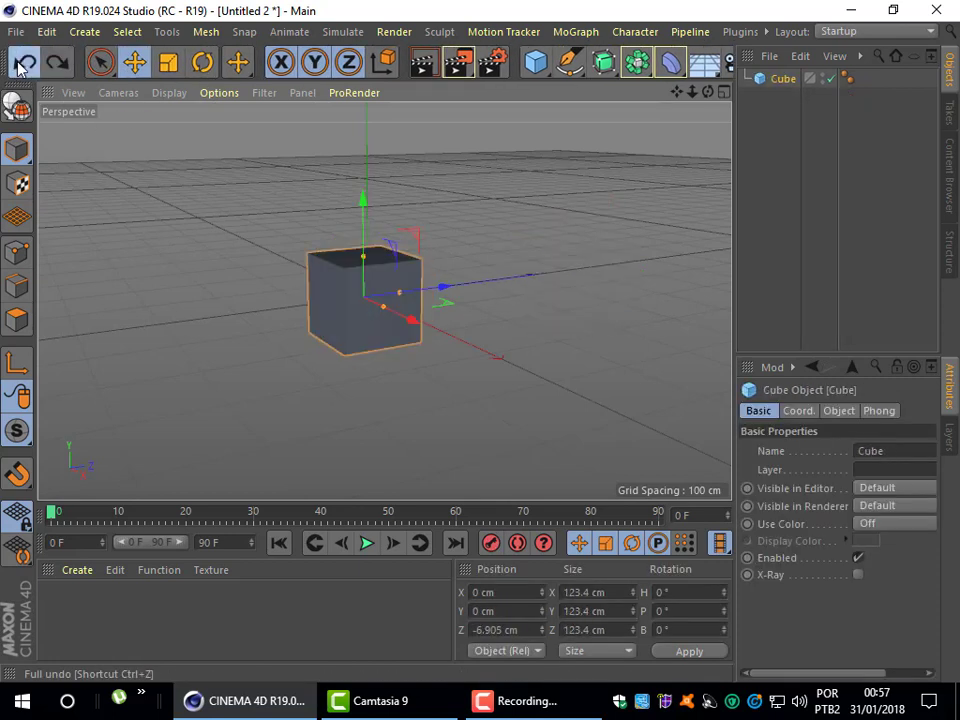
click(20, 62)
click(20, 62)
click(20, 62)
click(20, 62)
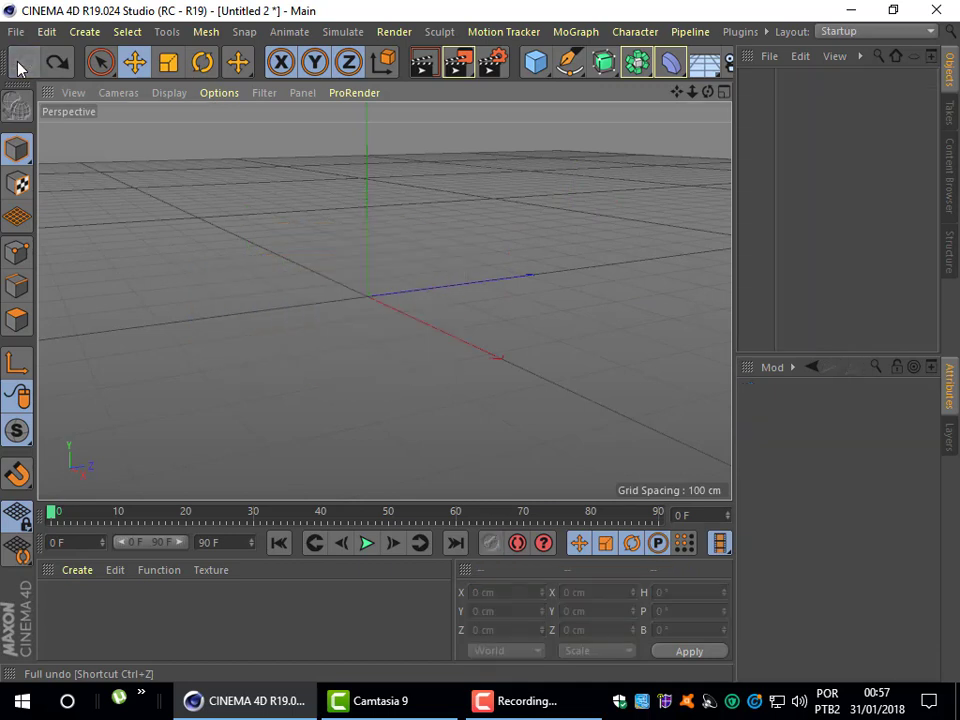